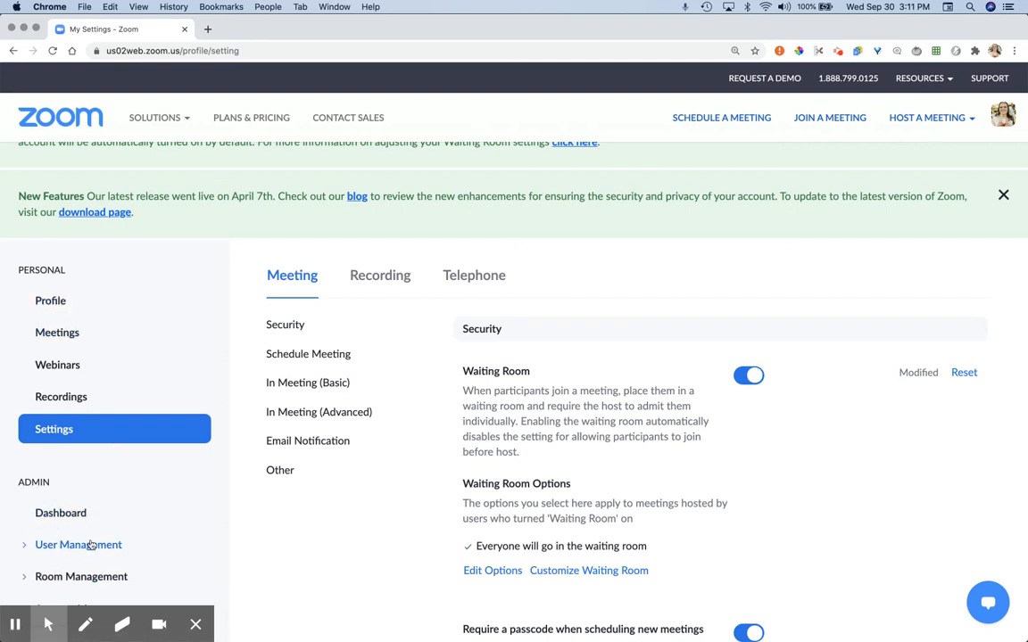
Step: Open the account's meeting settings and review the waiting room, passcode and authentication options in the Security section
{"action": "left_click", "coordinate": [51, 431]}
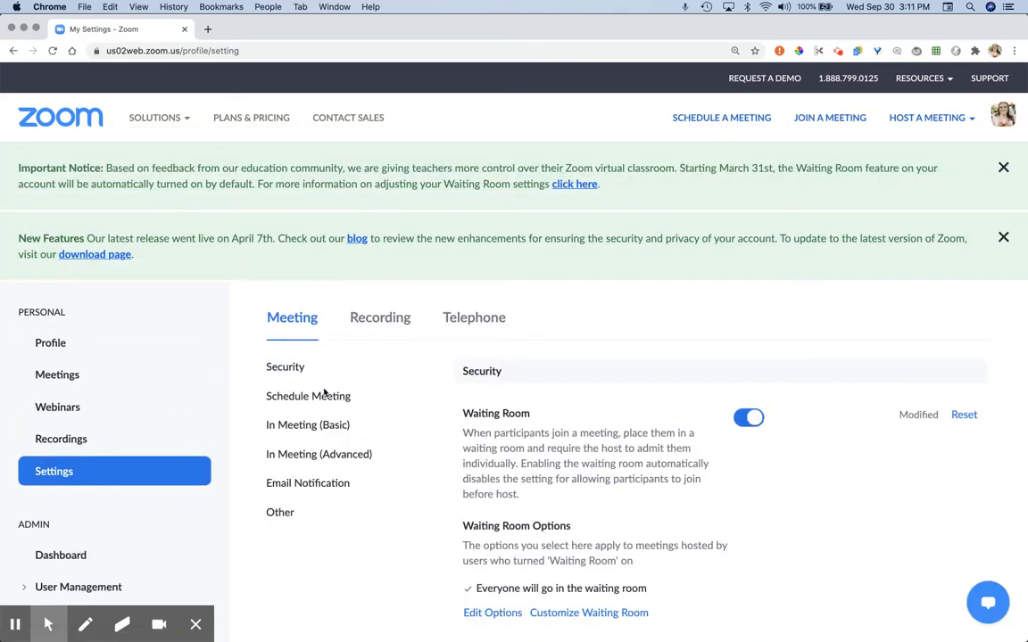
{"action": "scroll", "coordinate": [342, 436], "scroll_direction": "down", "scroll_amount": 1}
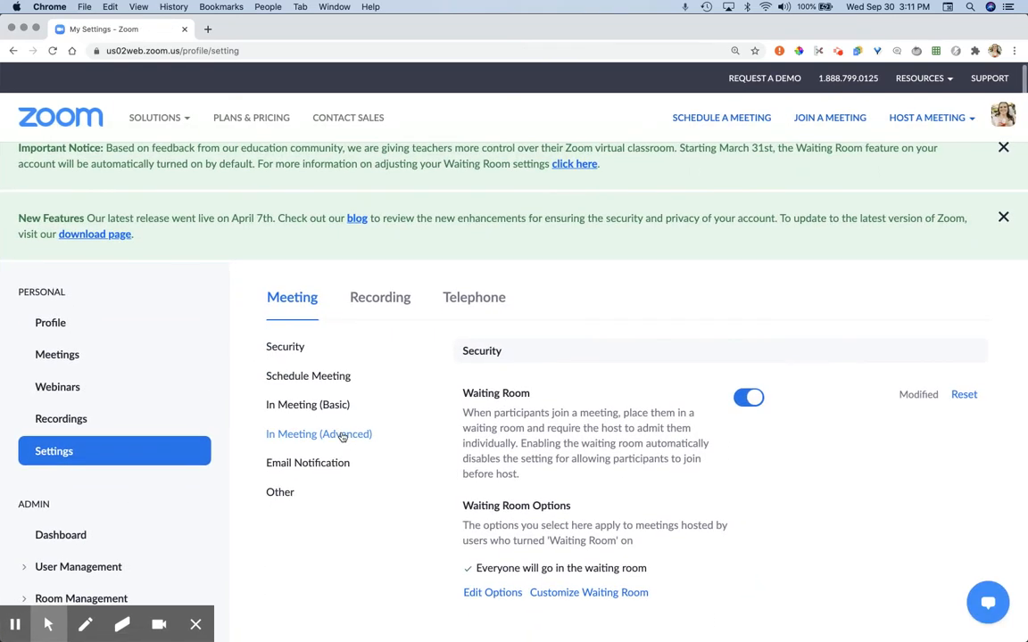
{"action": "scroll", "coordinate": [342, 435], "scroll_direction": "up", "scroll_amount": 5}
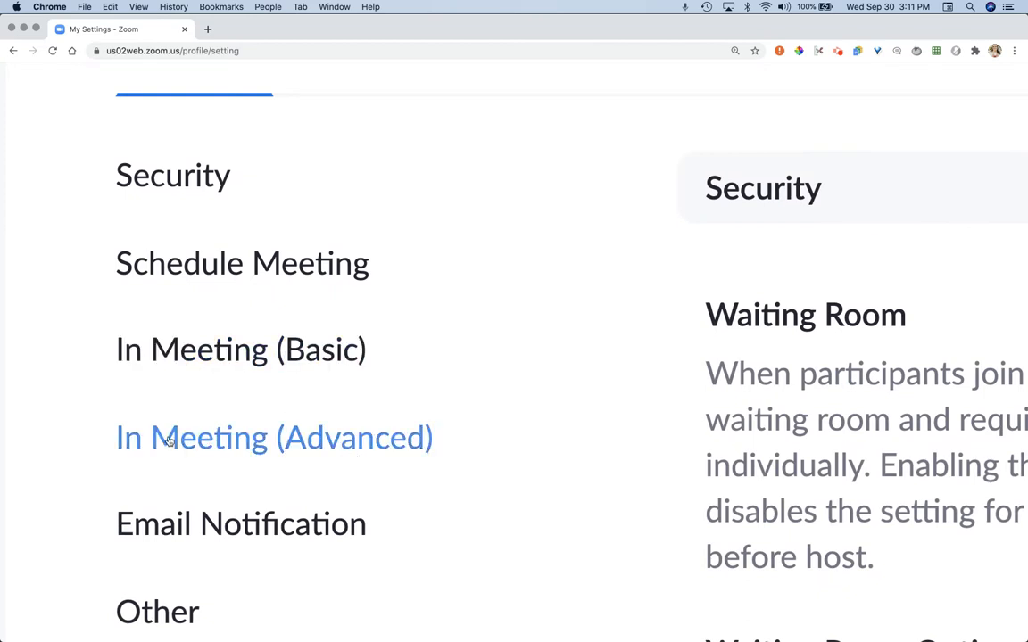
{"action": "scroll", "coordinate": [166, 438], "scroll_direction": "down", "scroll_amount": 2}
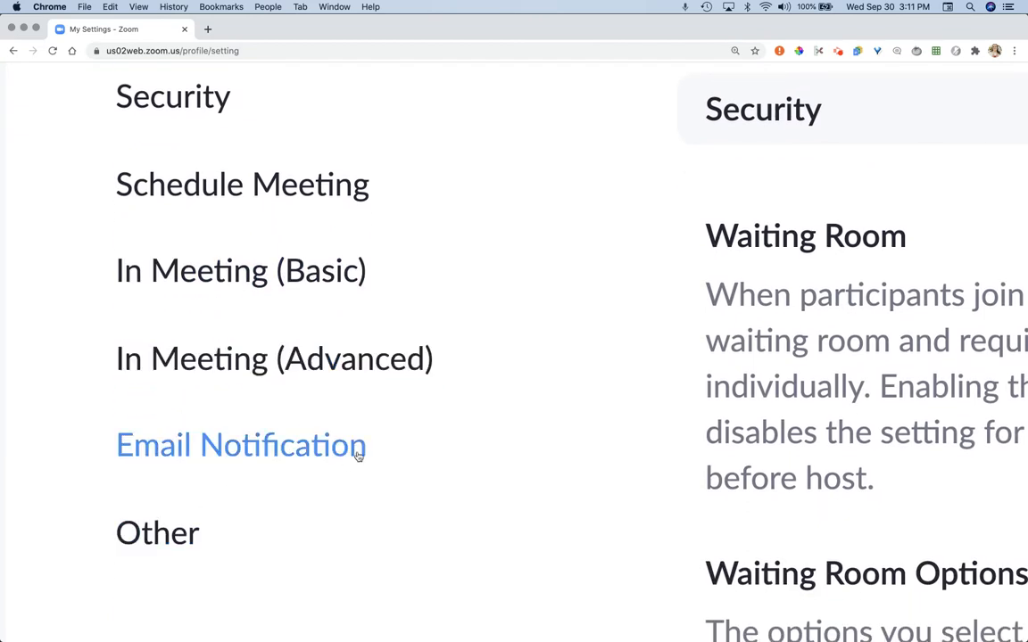
{"action": "scroll", "coordinate": [357, 450], "scroll_direction": "down", "scroll_amount": 5}
{"action": "scroll", "coordinate": [463, 456], "scroll_direction": "right", "scroll_amount": 2}
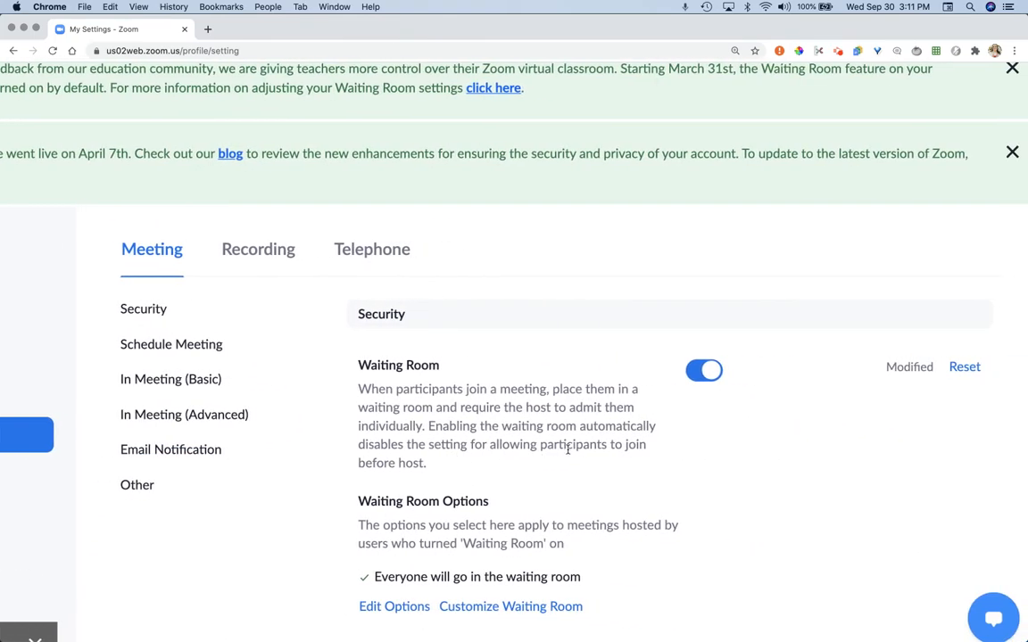
{"action": "scroll", "coordinate": [563, 450], "scroll_direction": "down", "scroll_amount": 4}
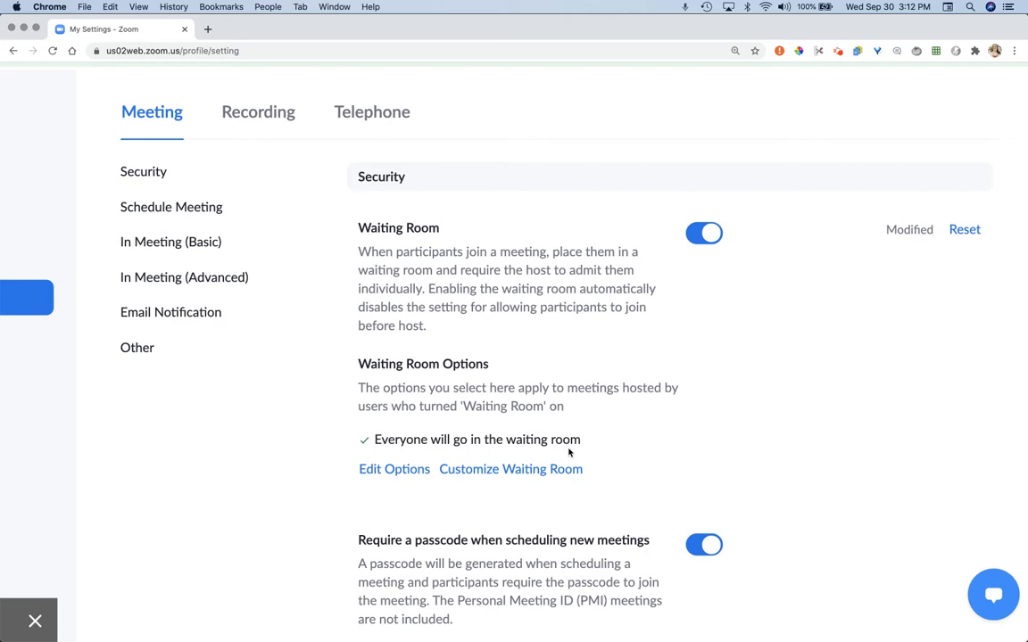
{"action": "scroll", "coordinate": [569, 453], "scroll_direction": "down", "scroll_amount": 8}
{"action": "scroll", "coordinate": [555, 284], "scroll_direction": "down", "scroll_amount": 10}
{"action": "scroll", "coordinate": [556, 278], "scroll_direction": "down", "scroll_amount": 3}
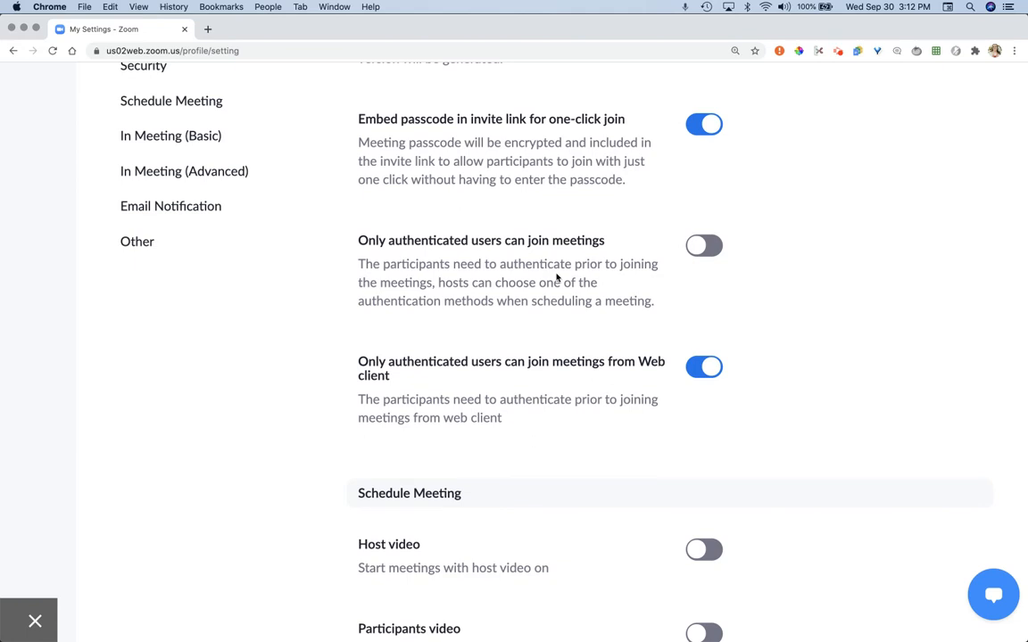
Step: Switch the Host video setting in the Schedule Meeting section on and back off
{"action": "scroll", "coordinate": [557, 279], "scroll_direction": "down", "scroll_amount": 8}
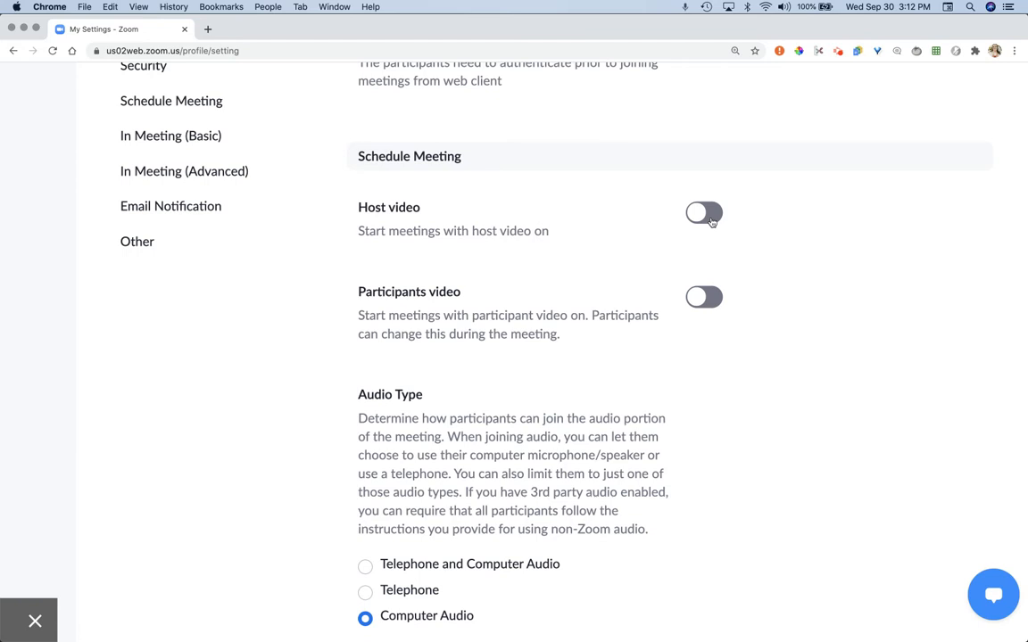
{"action": "left_click", "coordinate": [711, 221]}
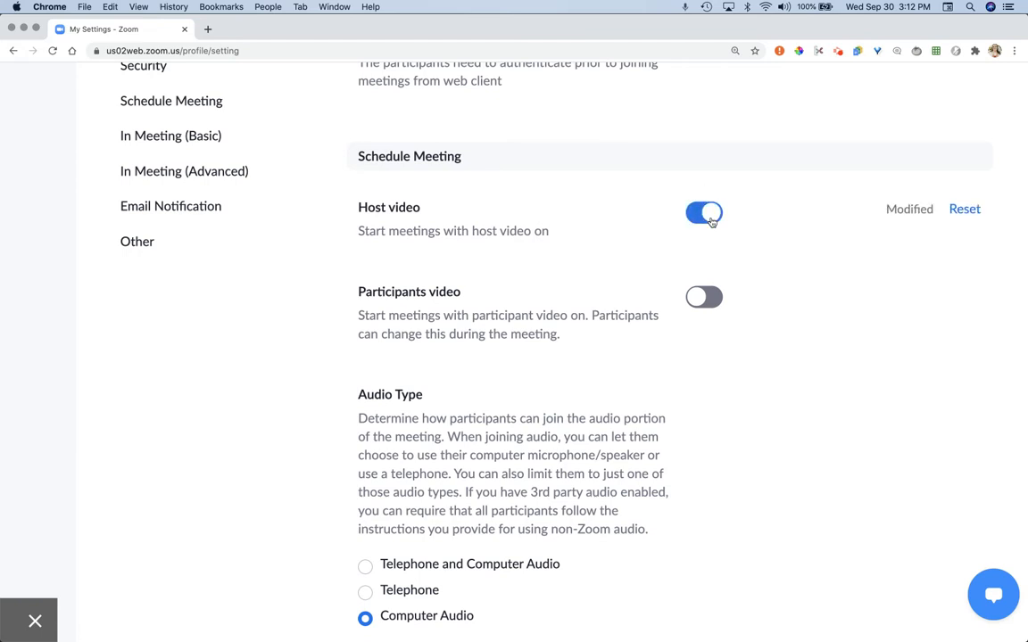
{"action": "left_click", "coordinate": [711, 221]}
Step: Review the Schedule Meeting options for participant video, audio type, joining before host, Personal Meeting ID and muting upon entry
{"action": "scroll", "coordinate": [708, 302], "scroll_direction": "down", "scroll_amount": 1}
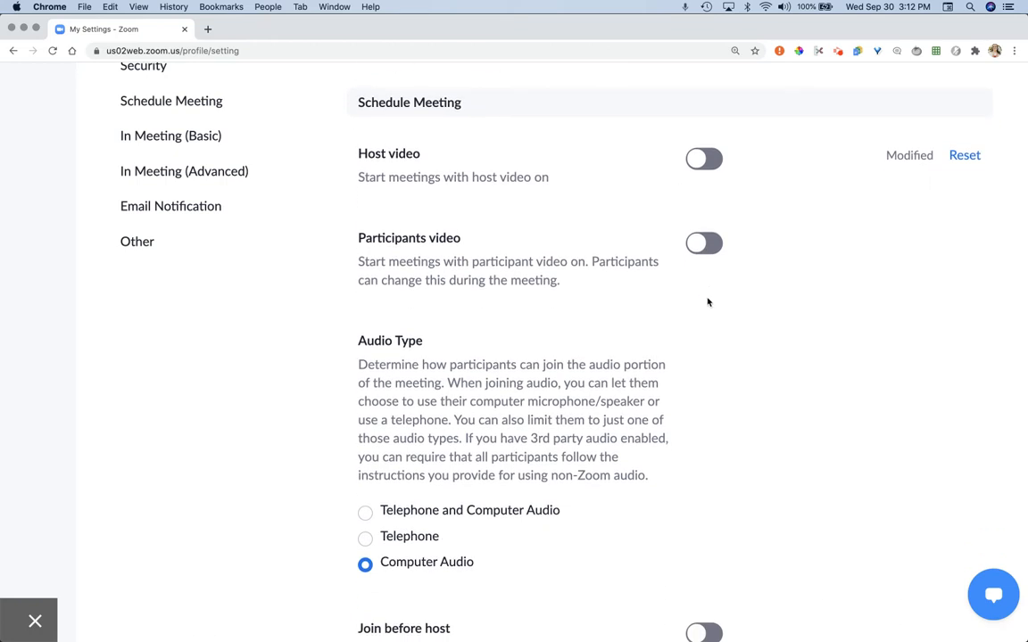
{"action": "scroll", "coordinate": [707, 301], "scroll_direction": "down", "scroll_amount": 5}
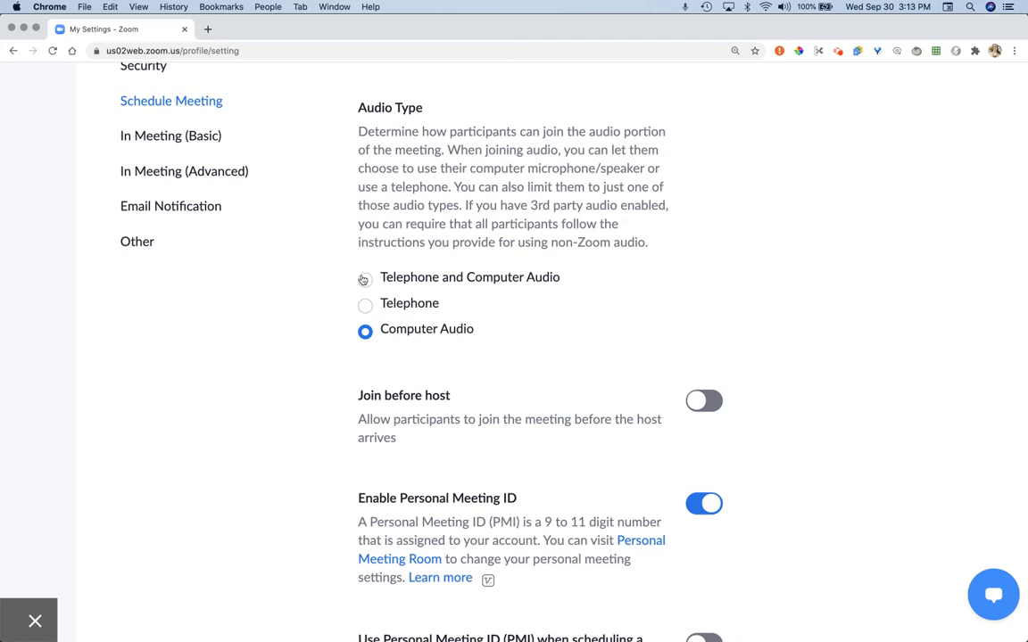
{"action": "scroll", "coordinate": [512, 315], "scroll_direction": "down", "scroll_amount": 2}
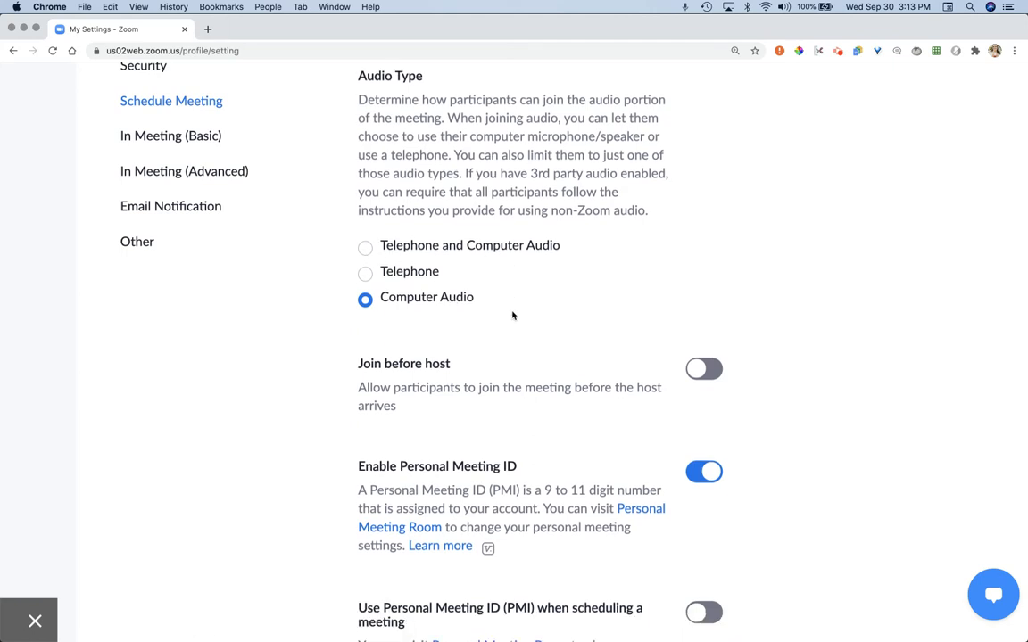
{"action": "scroll", "coordinate": [496, 306], "scroll_direction": "down", "scroll_amount": 5}
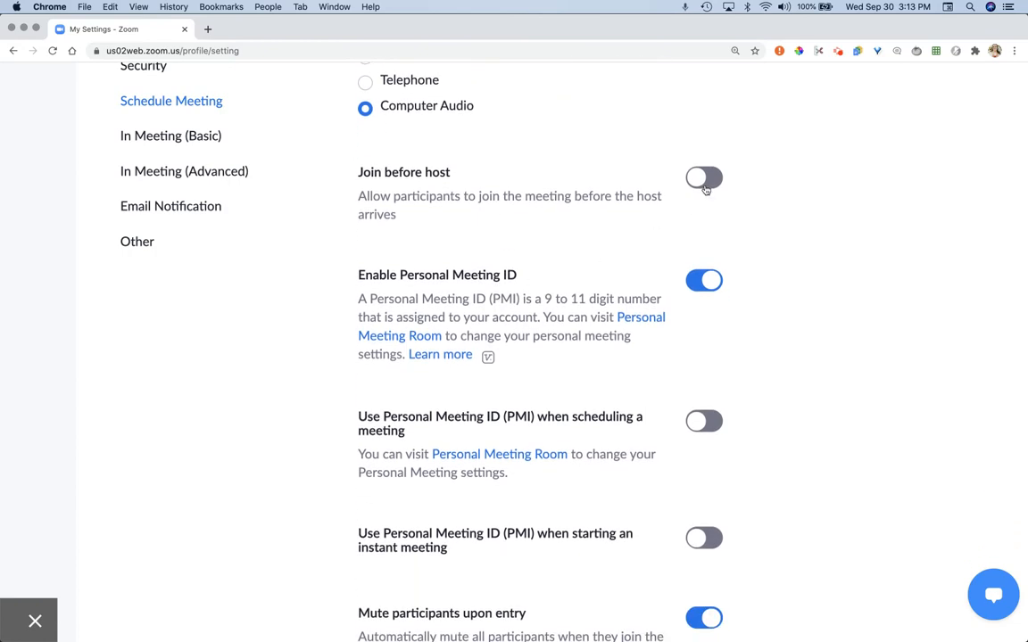
{"action": "scroll", "coordinate": [705, 189], "scroll_direction": "down", "scroll_amount": 5}
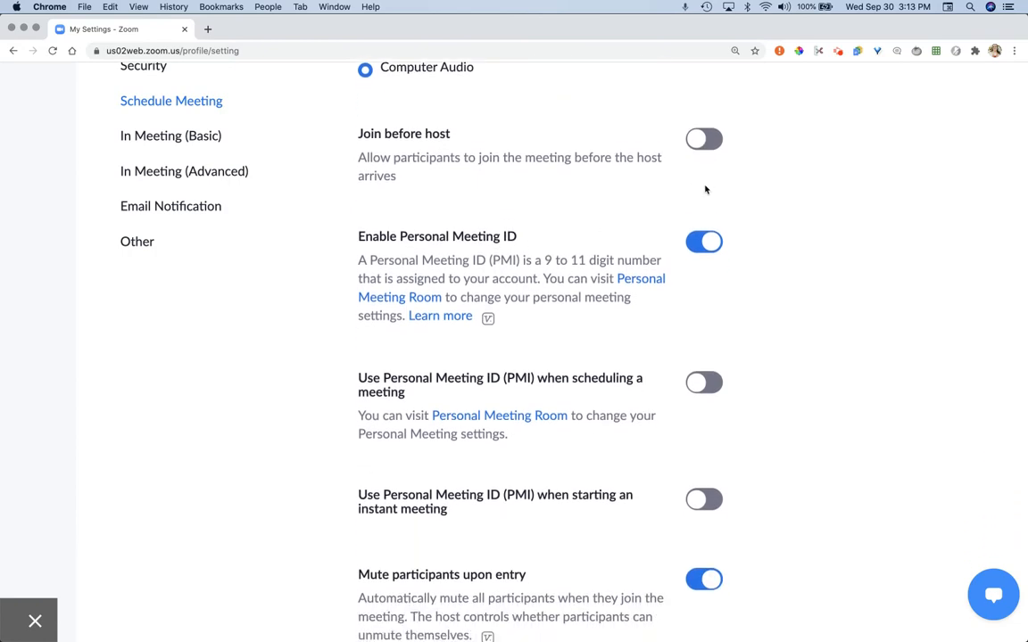
{"action": "scroll", "coordinate": [705, 189], "scroll_direction": "down", "scroll_amount": 8}
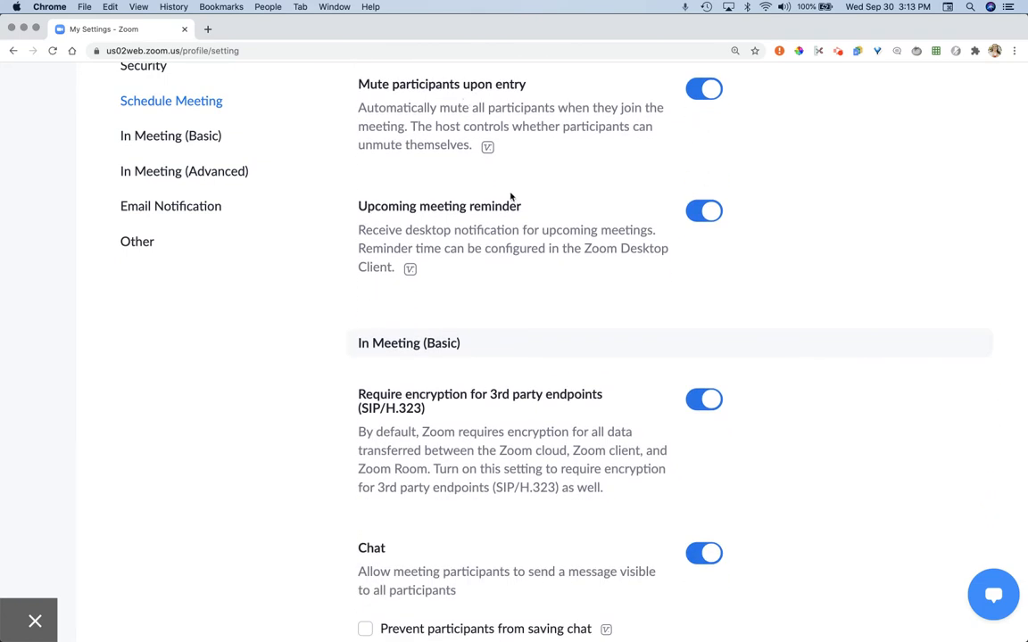
Step: Examine the In Meeting (Basic) options for chat, private chat, co-host, polling and screen sharing permissions
{"action": "scroll", "coordinate": [511, 197], "scroll_direction": "down", "scroll_amount": 6}
{"action": "scroll", "coordinate": [511, 198], "scroll_direction": "down", "scroll_amount": 3}
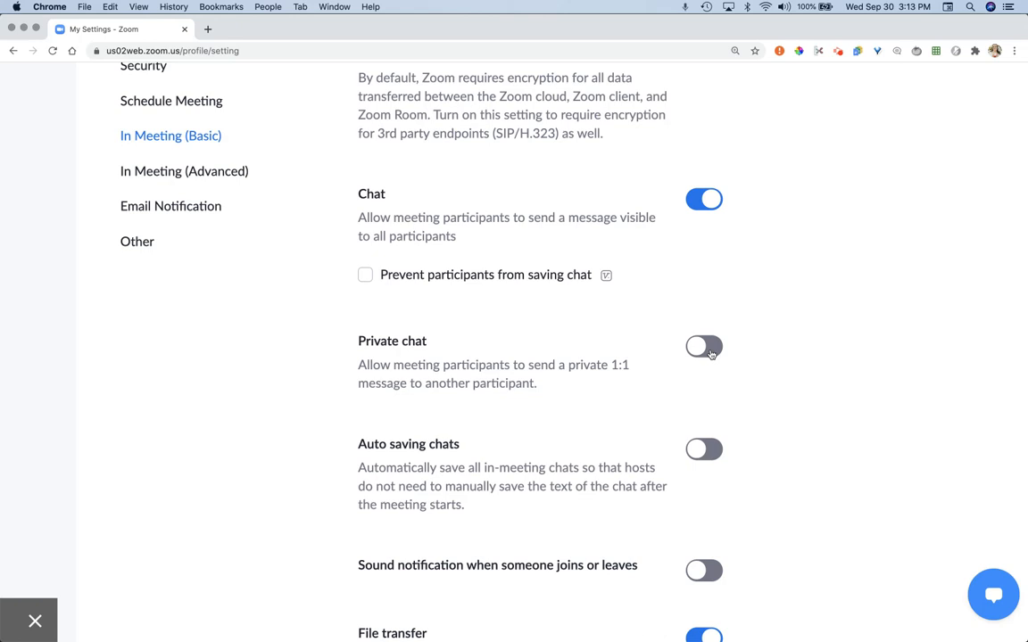
{"action": "scroll", "coordinate": [711, 354], "scroll_direction": "down", "scroll_amount": 10}
{"action": "scroll", "coordinate": [712, 354], "scroll_direction": "down", "scroll_amount": 7}
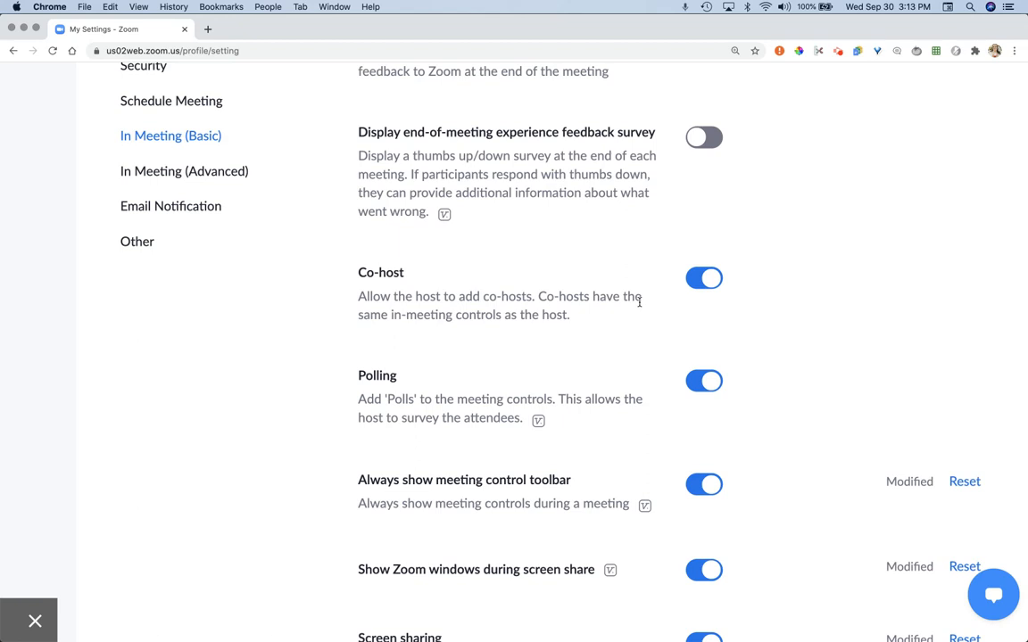
{"action": "scroll", "coordinate": [639, 302], "scroll_direction": "down", "scroll_amount": 7}
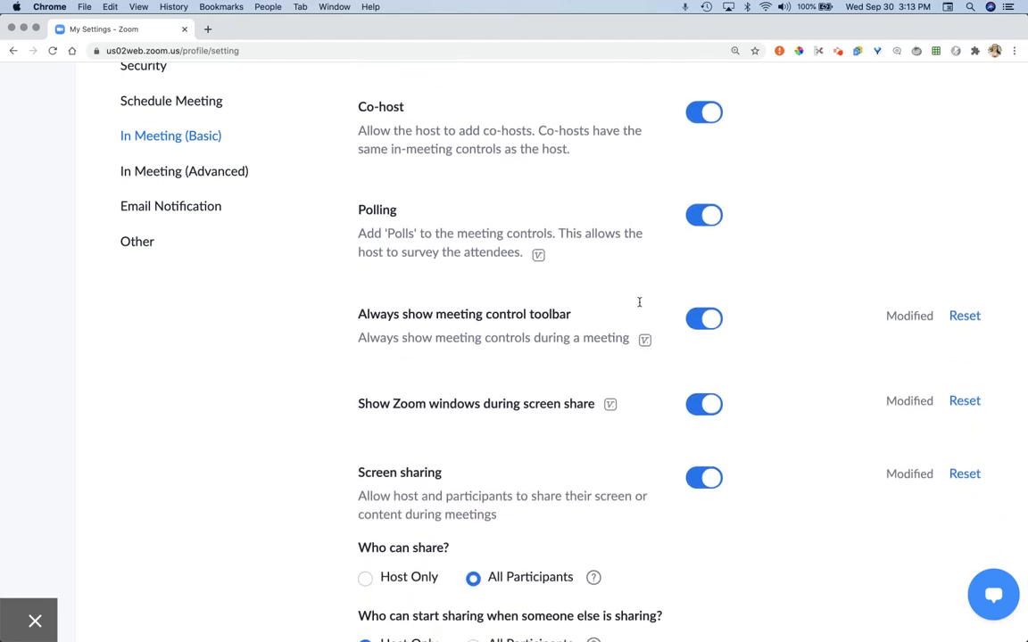
{"action": "scroll", "coordinate": [639, 306], "scroll_direction": "down", "scroll_amount": 1}
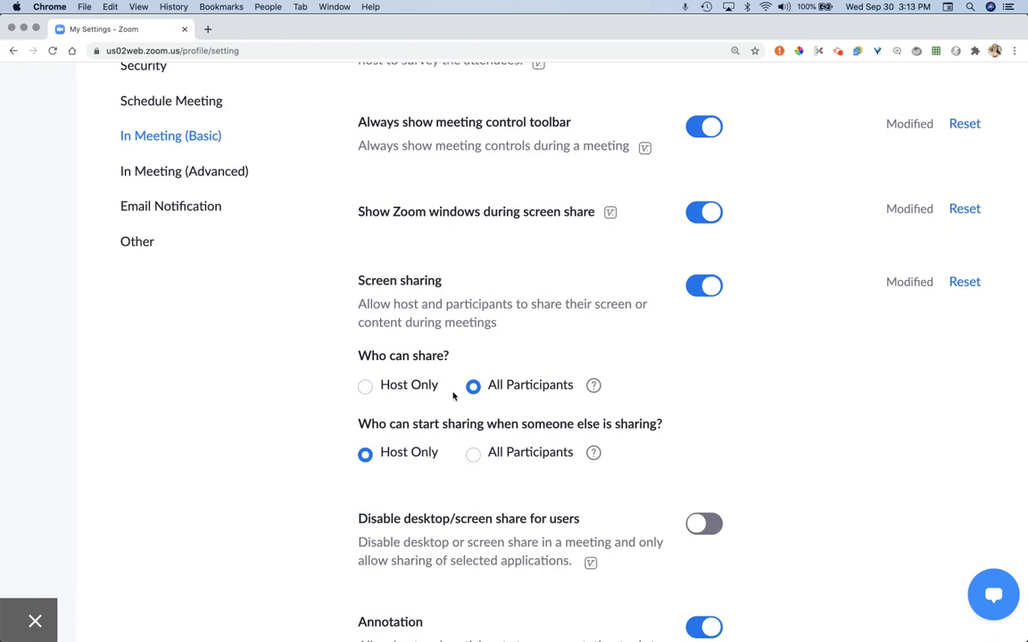
{"action": "scroll", "coordinate": [457, 386], "scroll_direction": "down", "scroll_amount": 1}
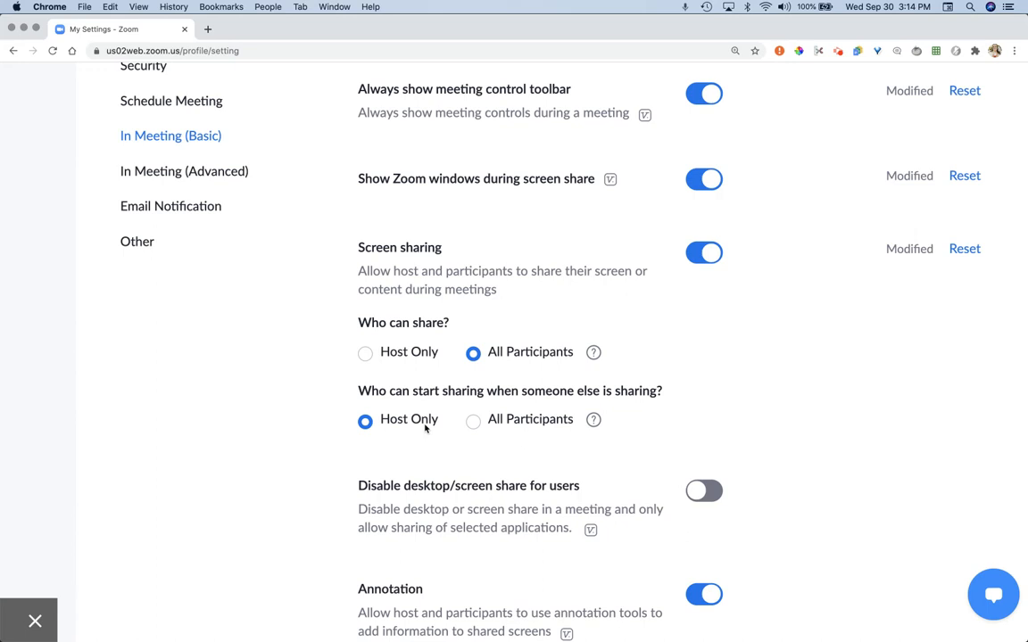
Step: Examine the In Meeting (Basic) options for annotation, whiteboard, remote control, nonverbal feedback, reactions and participant renaming
{"action": "scroll", "coordinate": [424, 429], "scroll_direction": "down", "scroll_amount": 5}
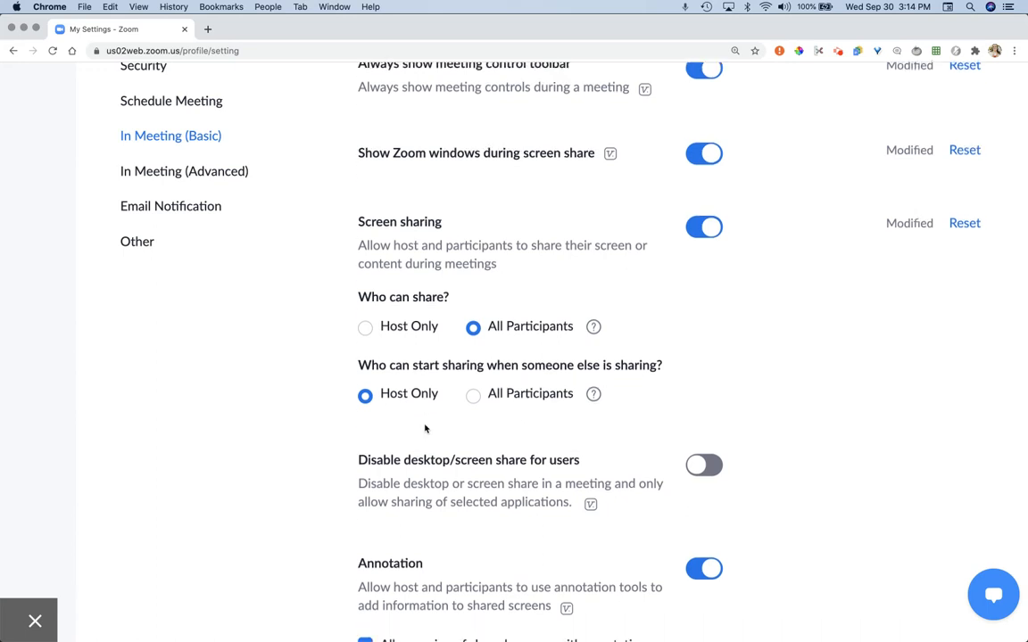
{"action": "scroll", "coordinate": [425, 424], "scroll_direction": "down", "scroll_amount": 2}
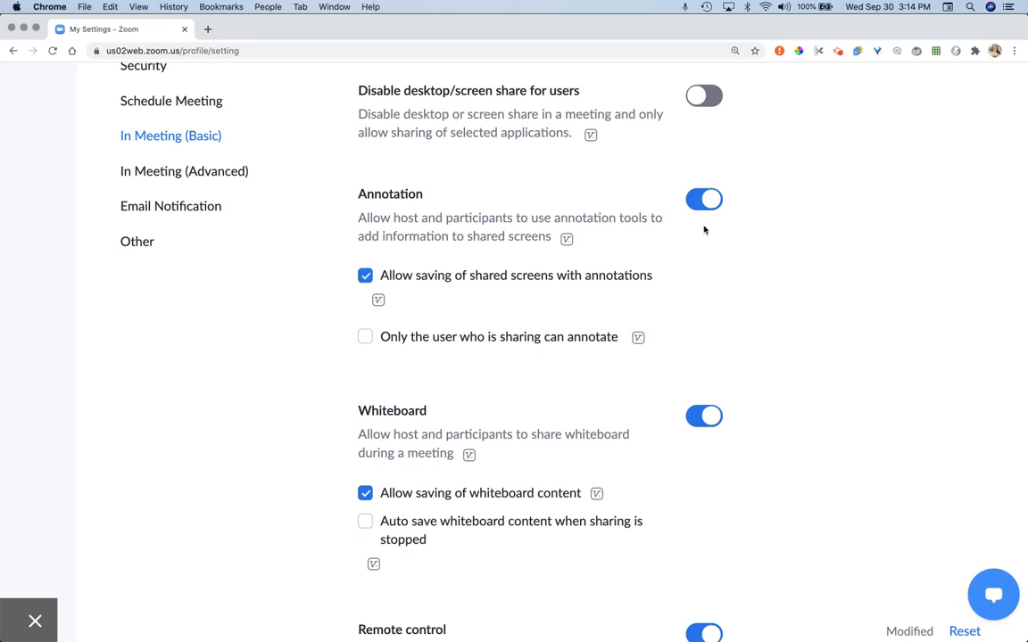
{"action": "scroll", "coordinate": [703, 230], "scroll_direction": "down", "scroll_amount": 2}
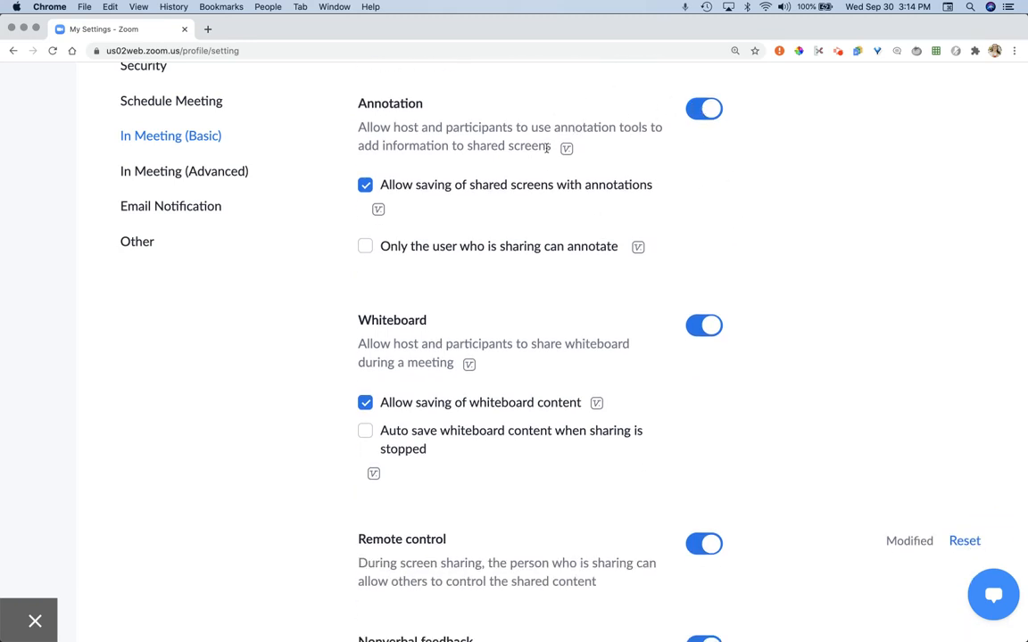
{"action": "scroll", "coordinate": [547, 148], "scroll_direction": "down", "scroll_amount": 10}
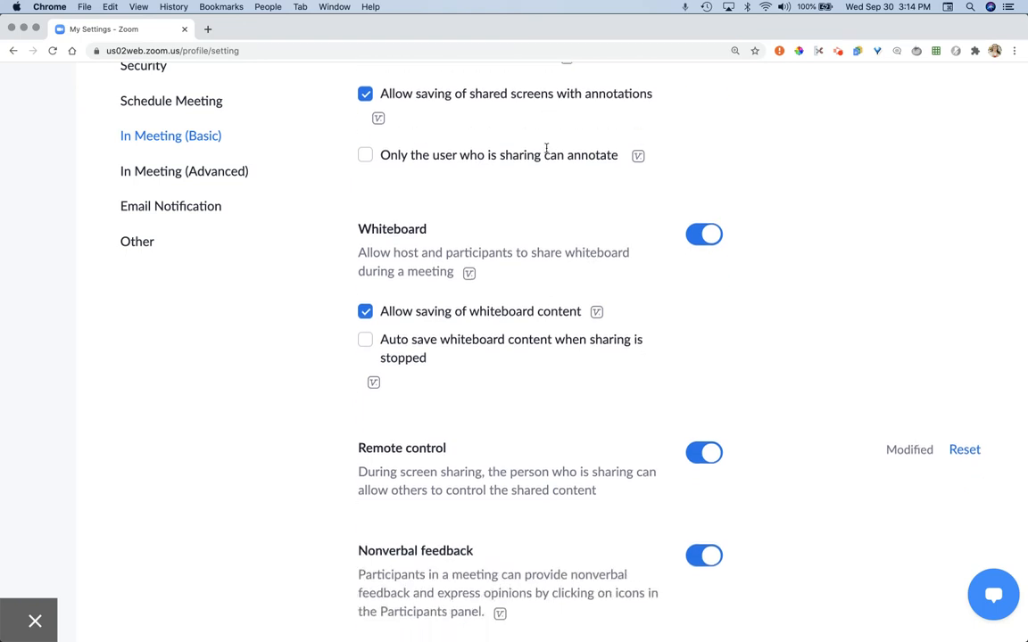
{"action": "scroll", "coordinate": [547, 148], "scroll_direction": "down", "scroll_amount": 3}
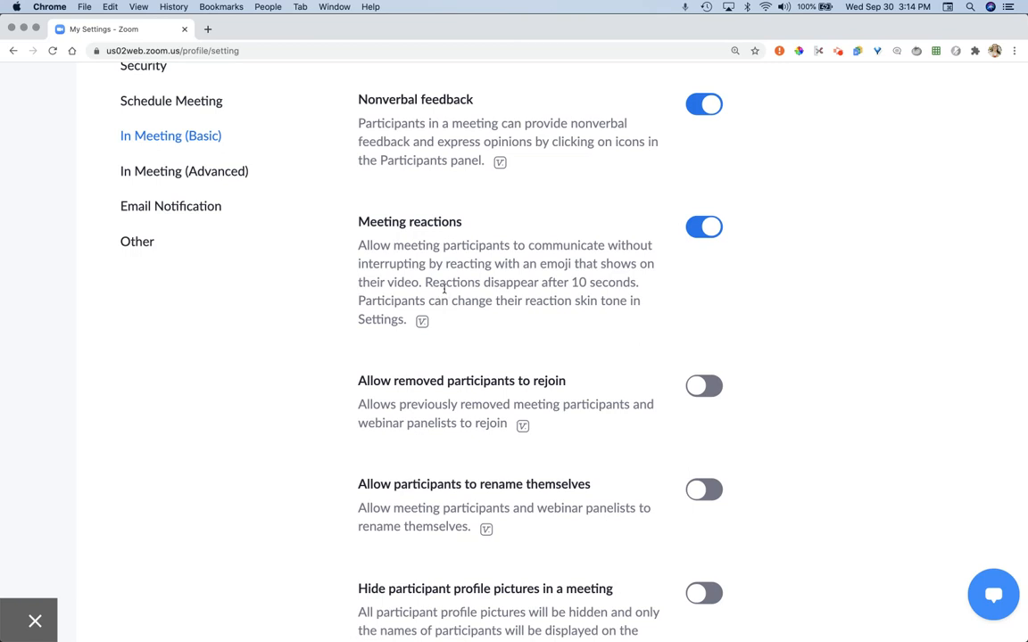
{"action": "scroll", "coordinate": [443, 288], "scroll_direction": "down", "scroll_amount": 5}
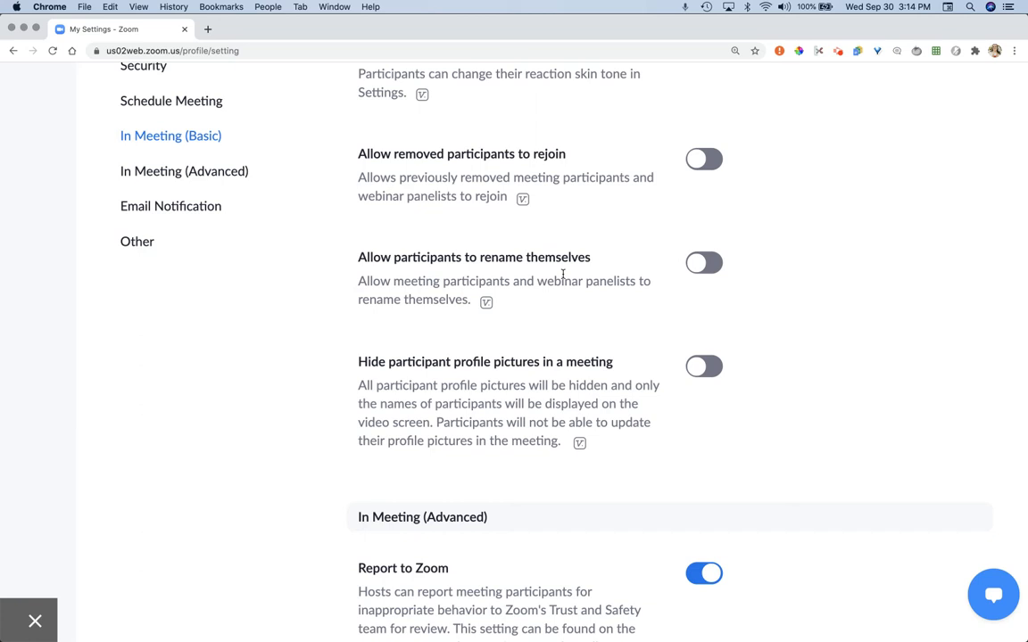
Step: Review the In Meeting (Advanced) options for breakout rooms, virtual background and video filters, including their version requirements
{"action": "scroll", "coordinate": [562, 274], "scroll_direction": "down", "scroll_amount": 8}
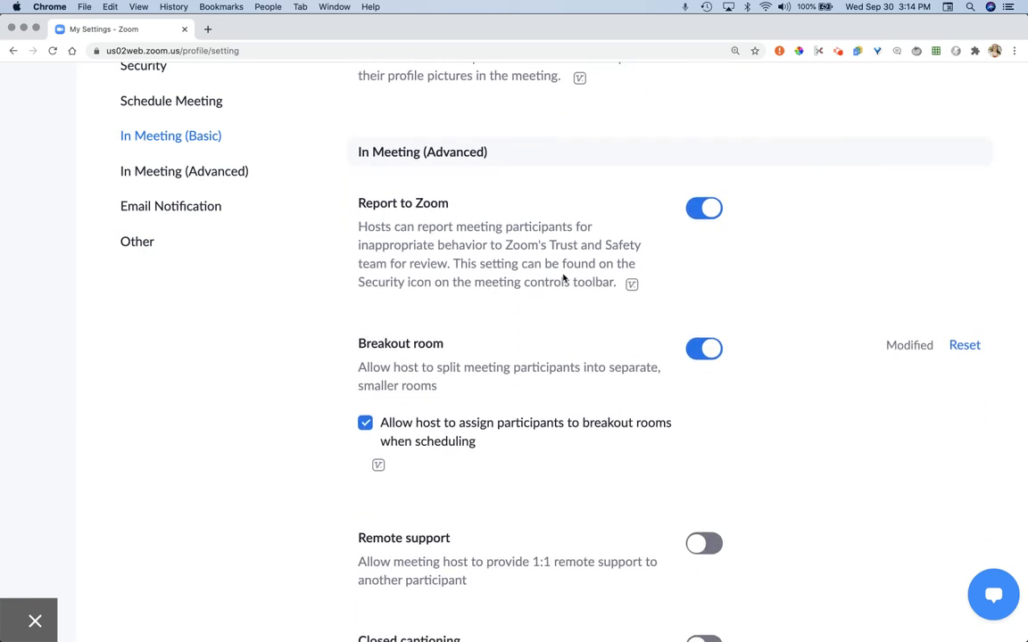
{"action": "scroll", "coordinate": [562, 274], "scroll_direction": "down", "scroll_amount": 2}
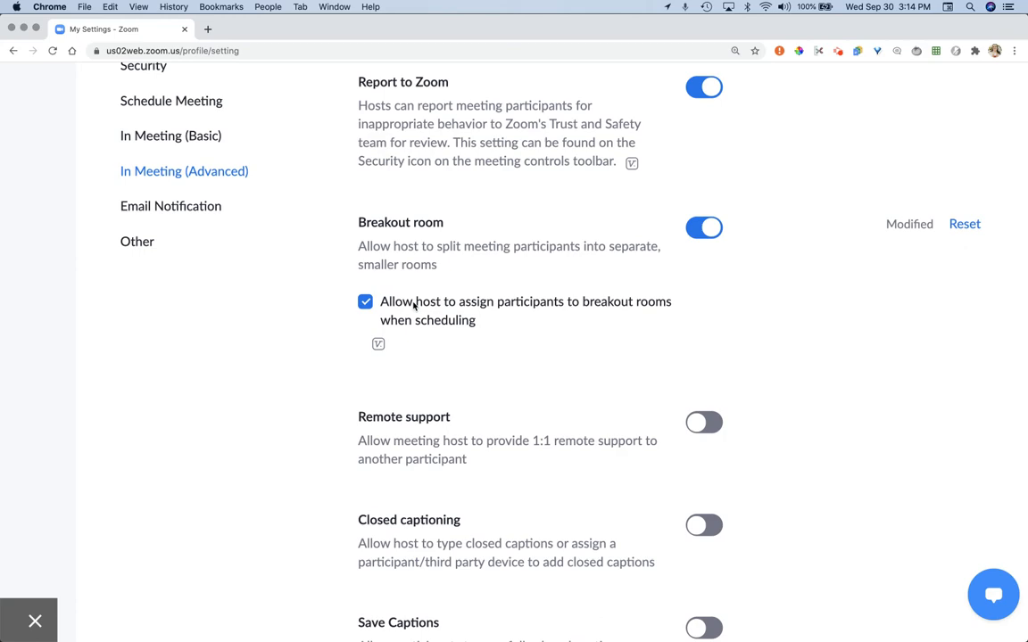
{"action": "scroll", "coordinate": [413, 305], "scroll_direction": "down", "scroll_amount": 10}
{"action": "scroll", "coordinate": [413, 306], "scroll_direction": "down", "scroll_amount": 7}
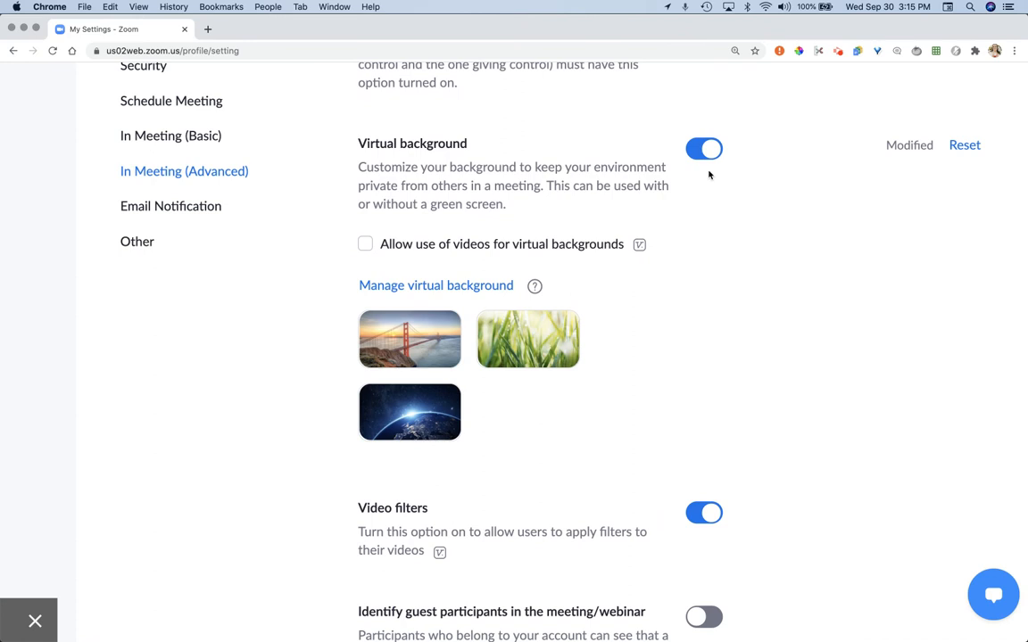
{"action": "scroll", "coordinate": [710, 175], "scroll_direction": "down", "scroll_amount": 1}
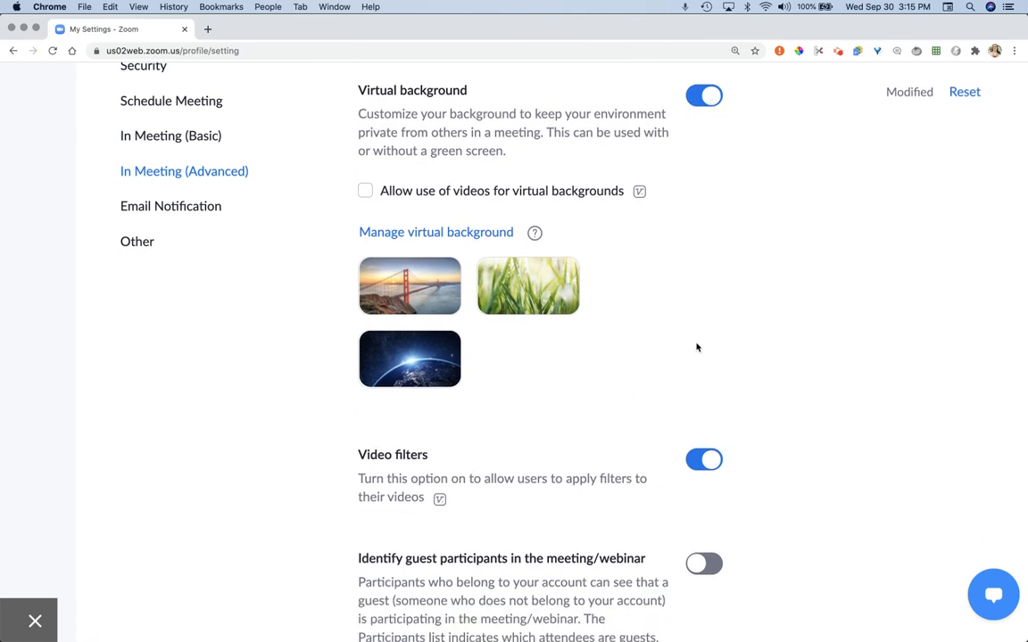
{"action": "mouse_move", "coordinate": [440, 500]}
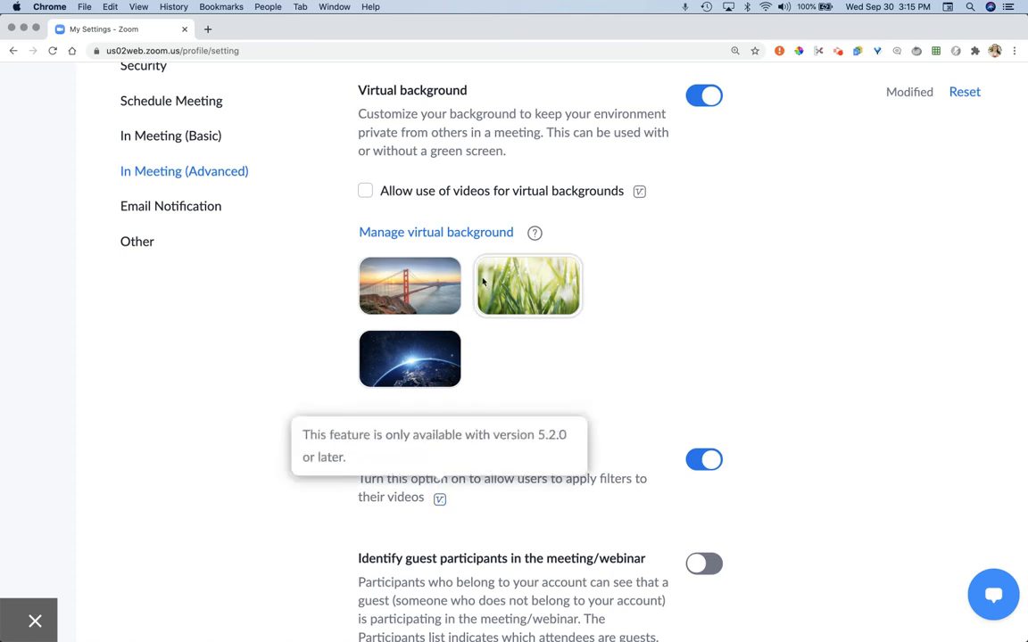
{"action": "mouse_move", "coordinate": [640, 198]}
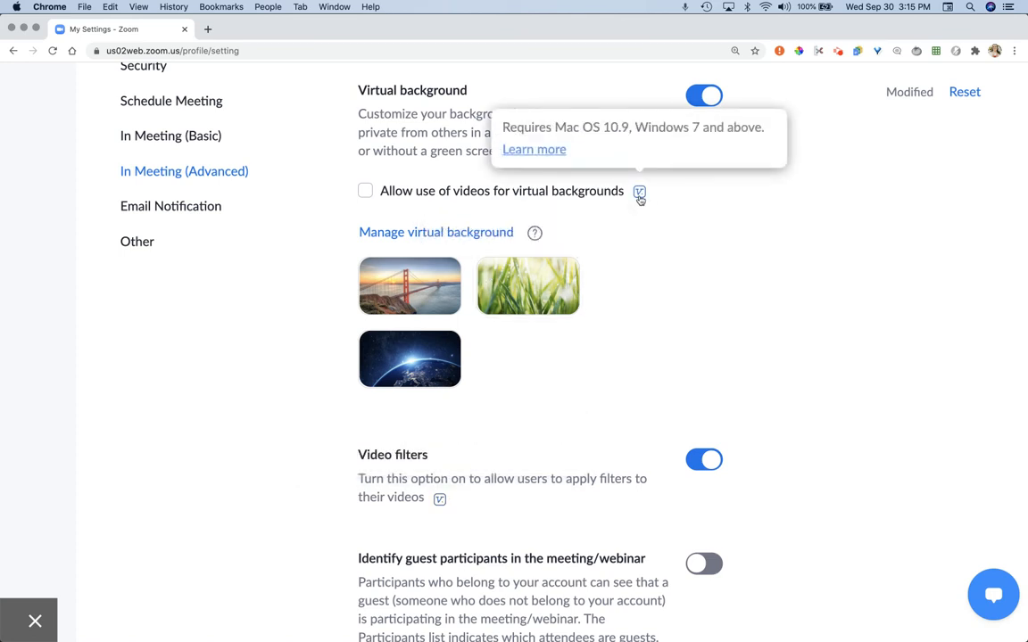
{"action": "scroll", "coordinate": [718, 248], "scroll_direction": "up", "scroll_amount": 10}
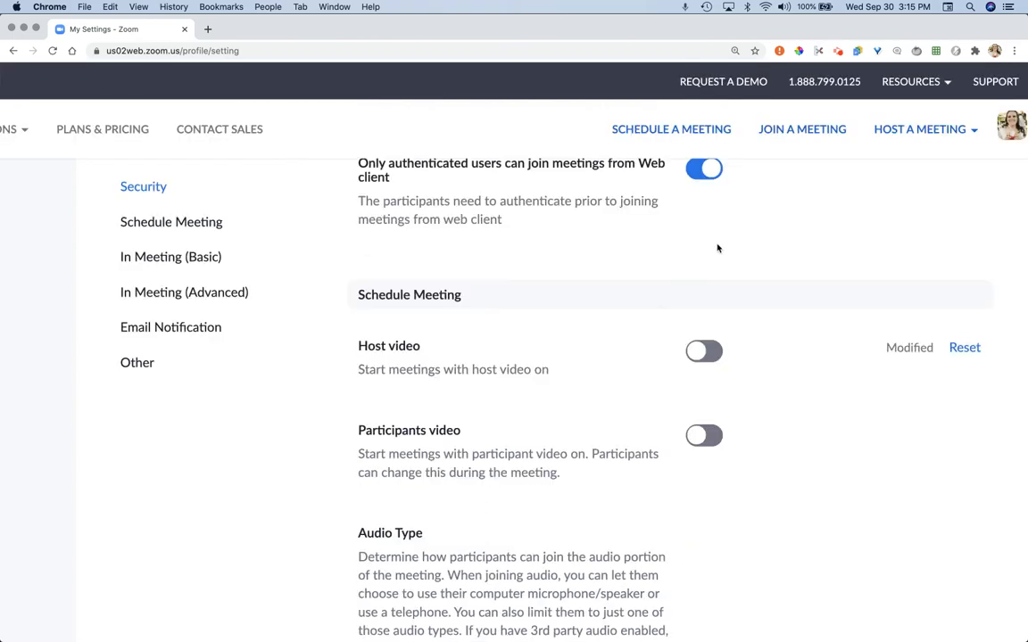
{"action": "scroll", "coordinate": [717, 248], "scroll_direction": "down", "scroll_amount": 15}
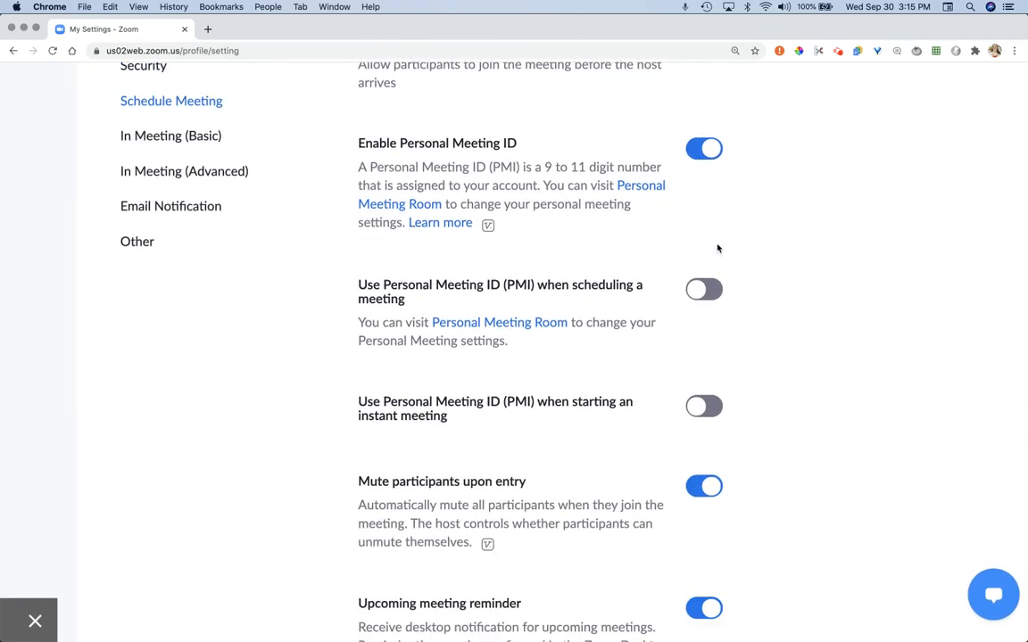
{"action": "scroll", "coordinate": [718, 248], "scroll_direction": "down", "scroll_amount": 15}
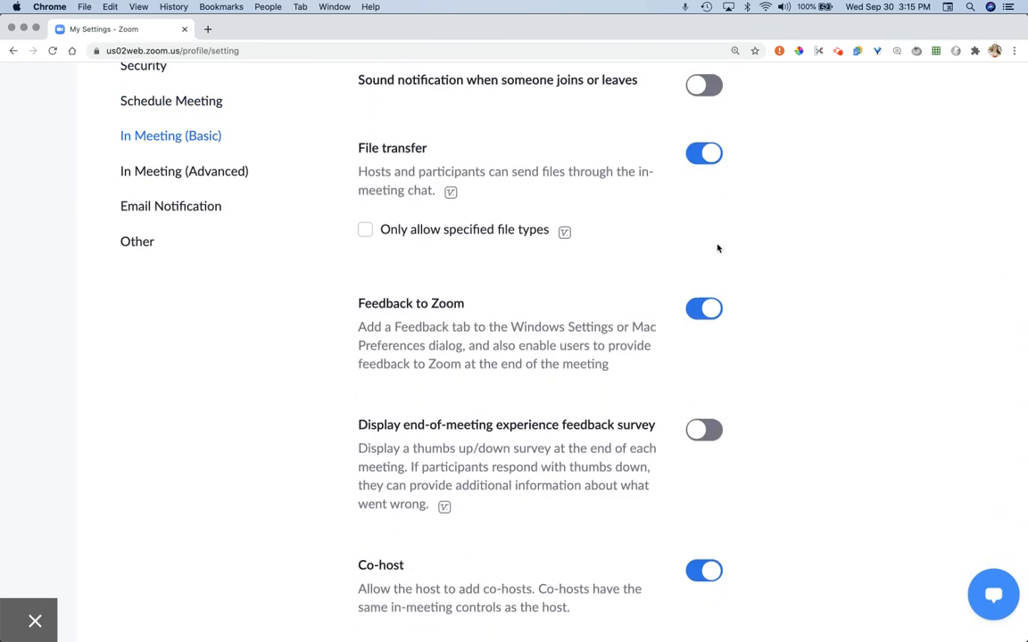
Step: Examine the In Meeting (Advanced) settings for virtual background images, videos as backgrounds and the video filters version requirement
{"action": "scroll", "coordinate": [718, 248], "scroll_direction": "down", "scroll_amount": 20}
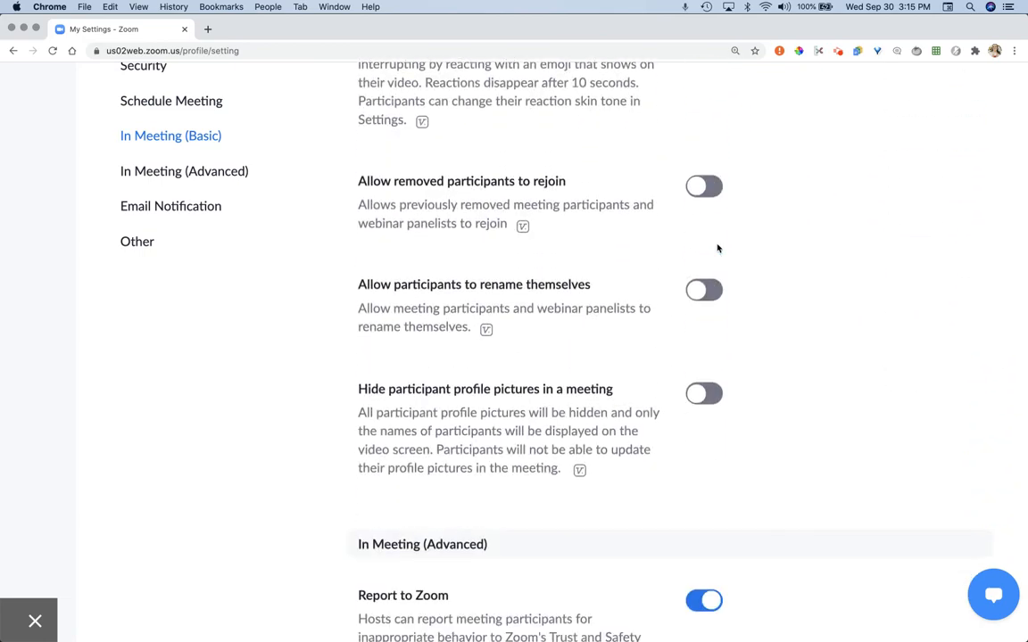
{"action": "scroll", "coordinate": [718, 248], "scroll_direction": "down", "scroll_amount": 20}
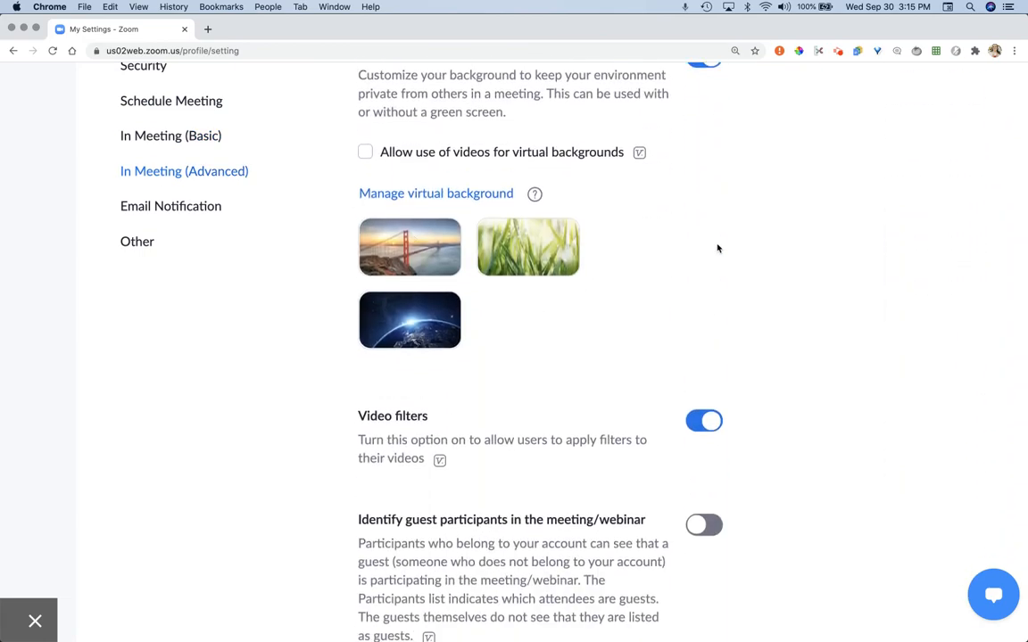
{"action": "scroll", "coordinate": [718, 248], "scroll_direction": "down", "scroll_amount": 1}
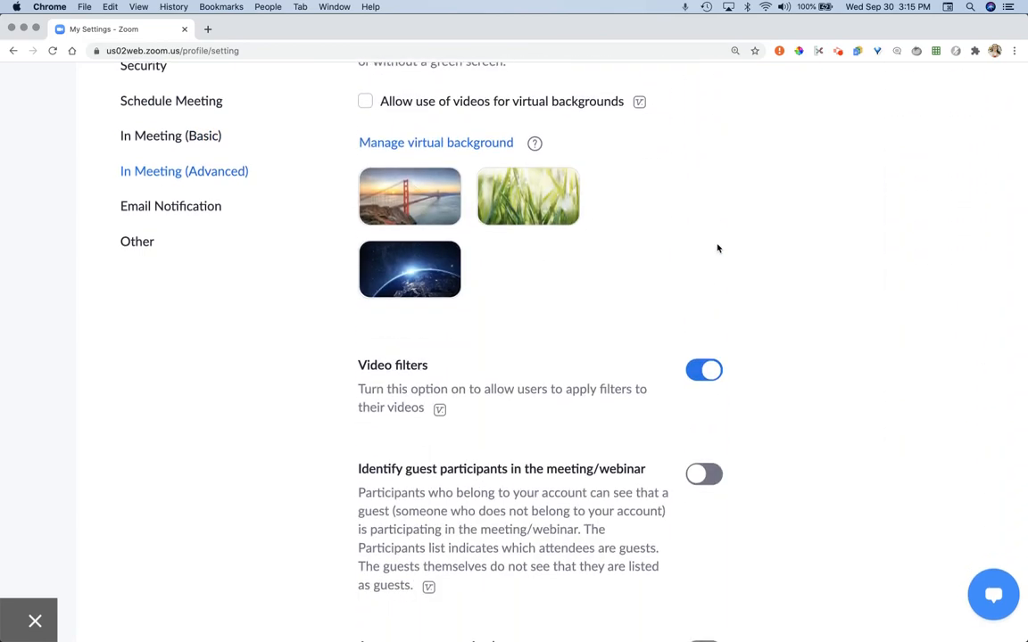
{"action": "scroll", "coordinate": [717, 248], "scroll_direction": "up", "scroll_amount": 5}
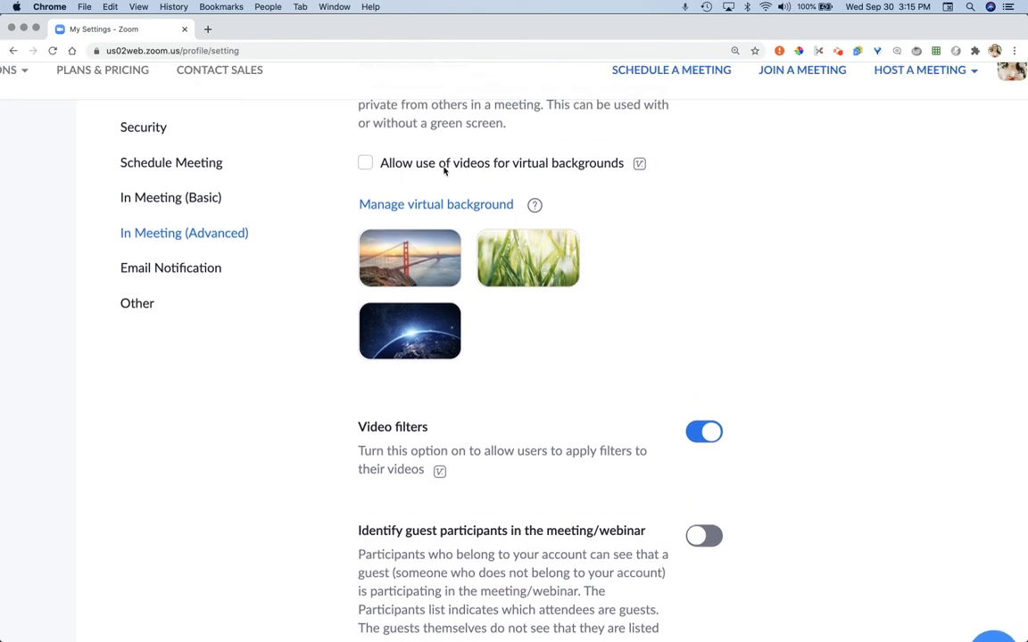
{"action": "scroll", "coordinate": [548, 172], "scroll_direction": "up", "scroll_amount": 6}
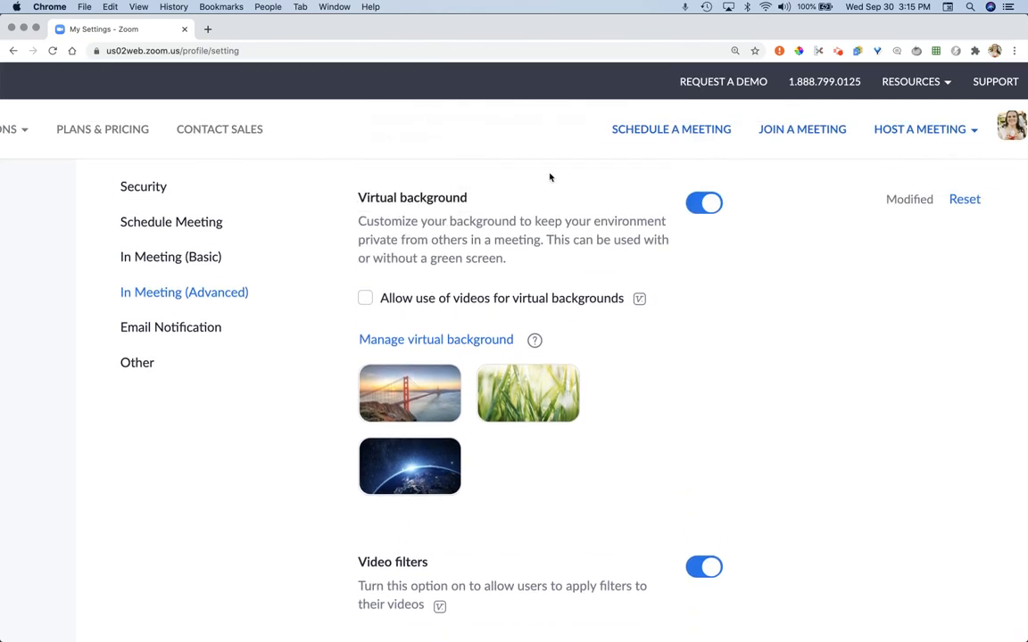
{"action": "scroll", "coordinate": [549, 176], "scroll_direction": "down", "scroll_amount": 5}
{"action": "mouse_move", "coordinate": [439, 479]}
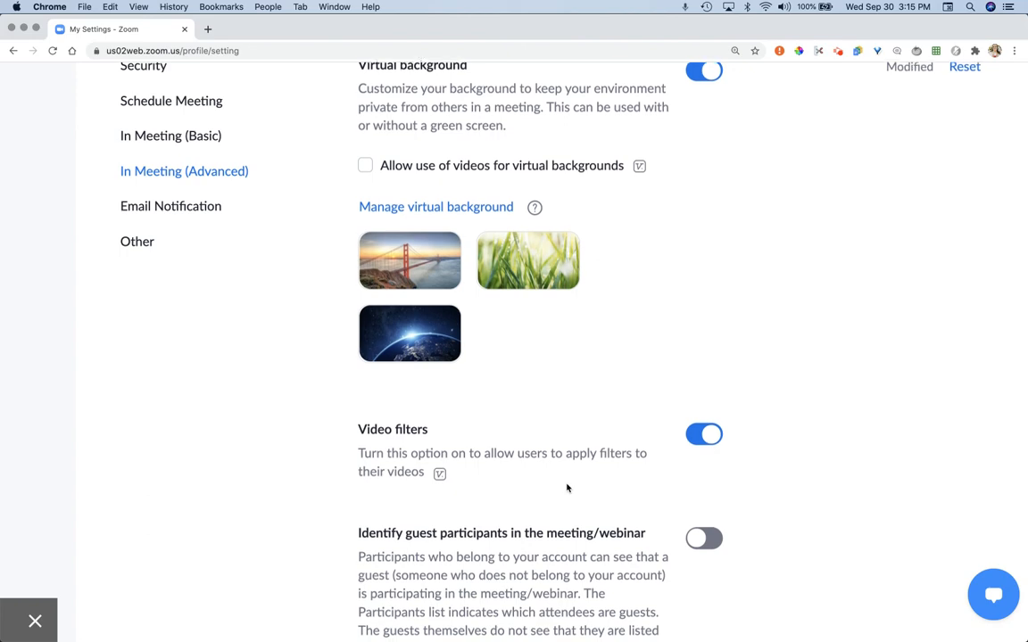
Step: Turn off the email notification sent to the host when attendees join a meeting before the host
{"action": "scroll", "coordinate": [567, 488], "scroll_direction": "down", "scroll_amount": 20}
{"action": "scroll", "coordinate": [567, 488], "scroll_direction": "down", "scroll_amount": 20}
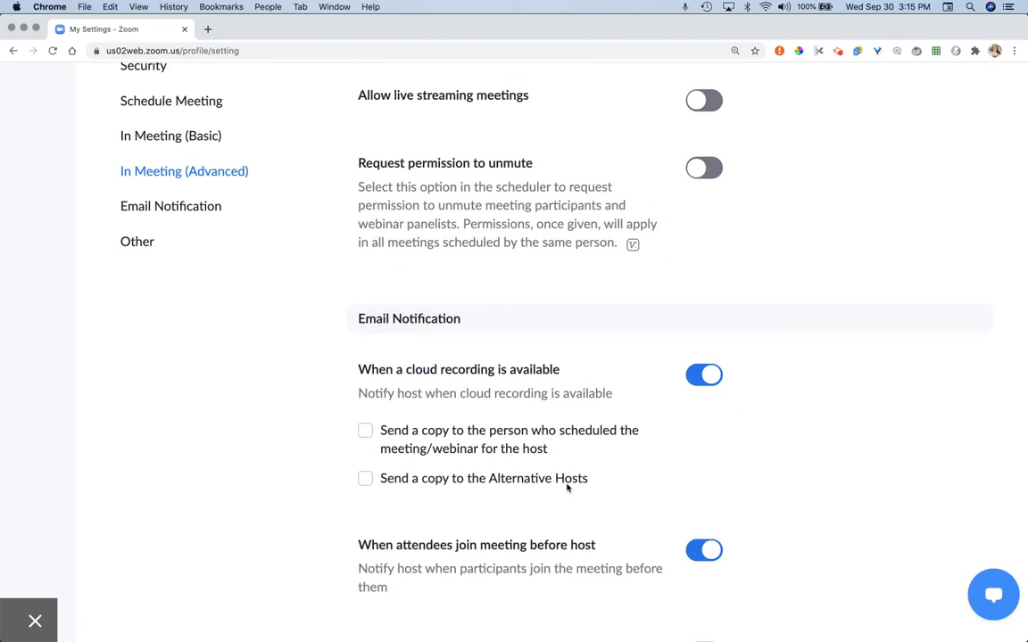
{"action": "scroll", "coordinate": [567, 488], "scroll_direction": "down", "scroll_amount": 9}
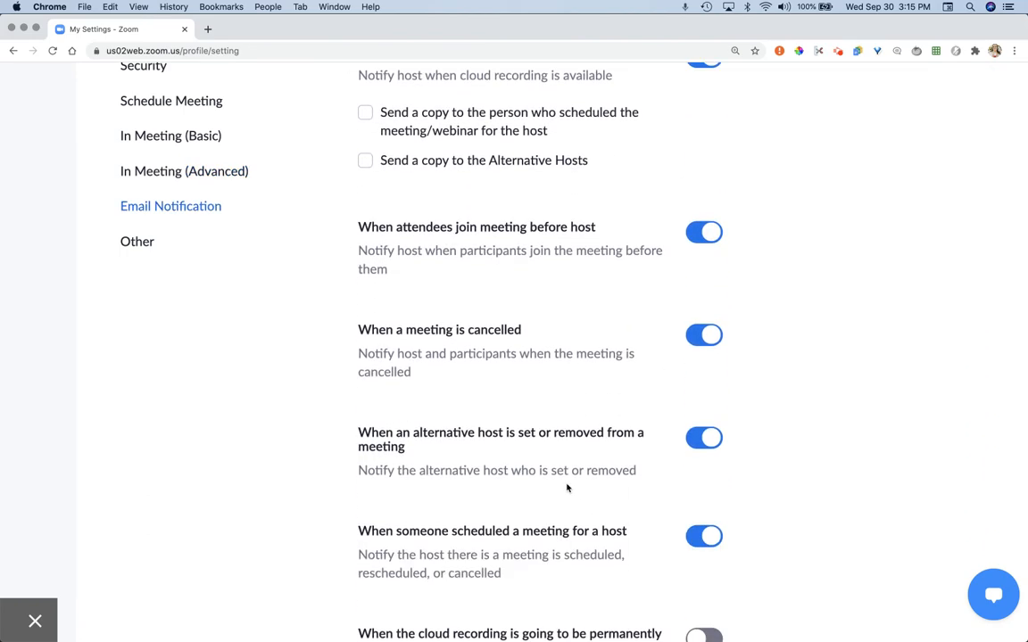
{"action": "scroll", "coordinate": [567, 484], "scroll_direction": "up", "scroll_amount": 7}
{"action": "scroll", "coordinate": [546, 301], "scroll_direction": "up", "scroll_amount": 5}
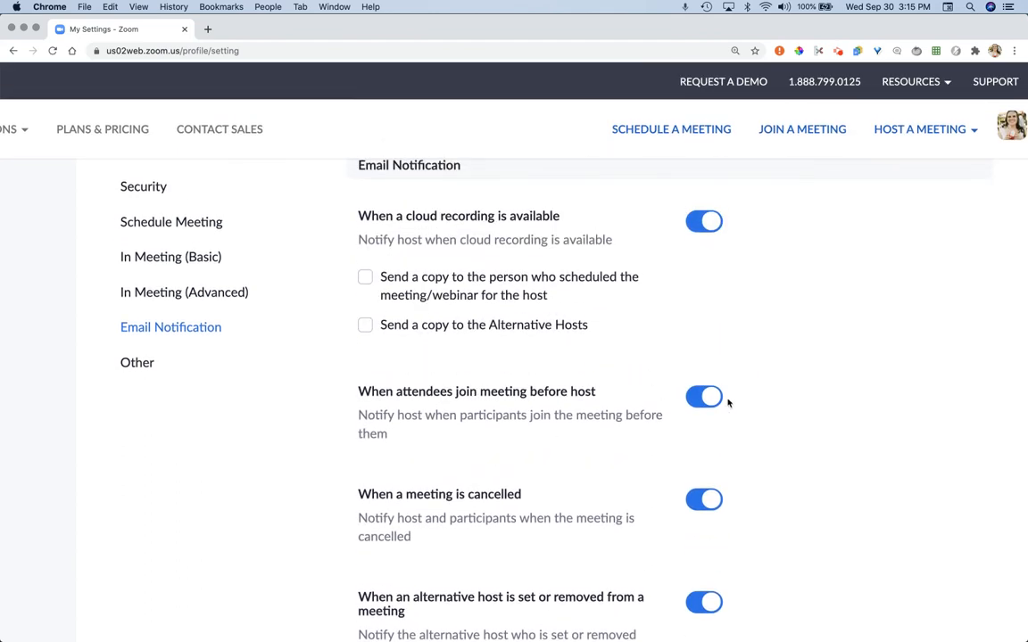
{"action": "left_click", "coordinate": [710, 398]}
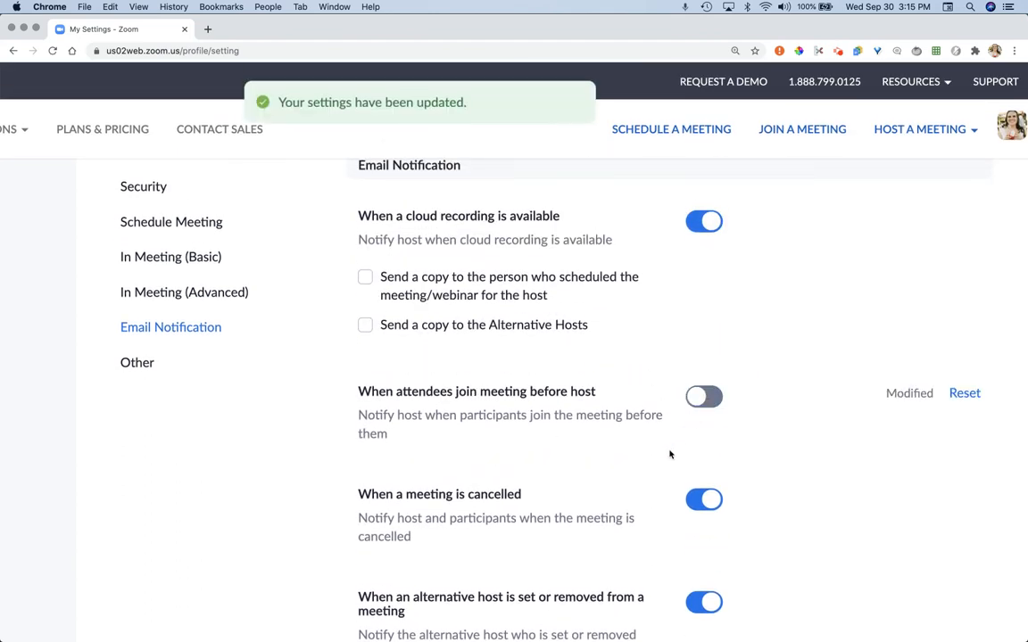
Step: Look over the remaining email notifications and the Other section, and revisit the virtual background setting under In Meeting (Advanced)
{"action": "scroll", "coordinate": [670, 455], "scroll_direction": "down", "scroll_amount": 10}
{"action": "scroll", "coordinate": [670, 455], "scroll_direction": "down", "scroll_amount": 12}
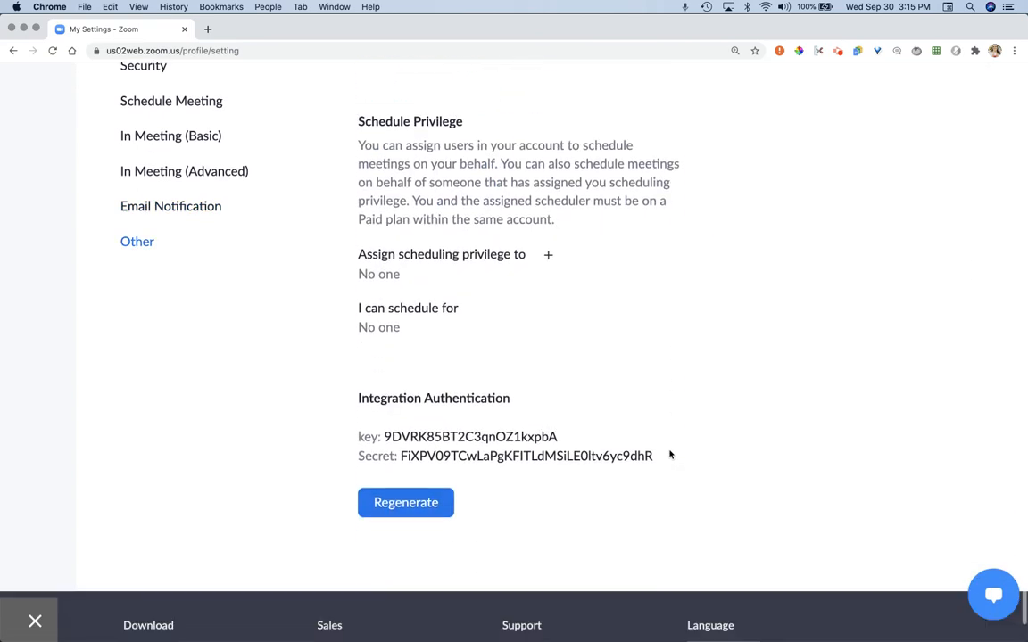
{"action": "scroll", "coordinate": [670, 455], "scroll_direction": "up", "scroll_amount": 20}
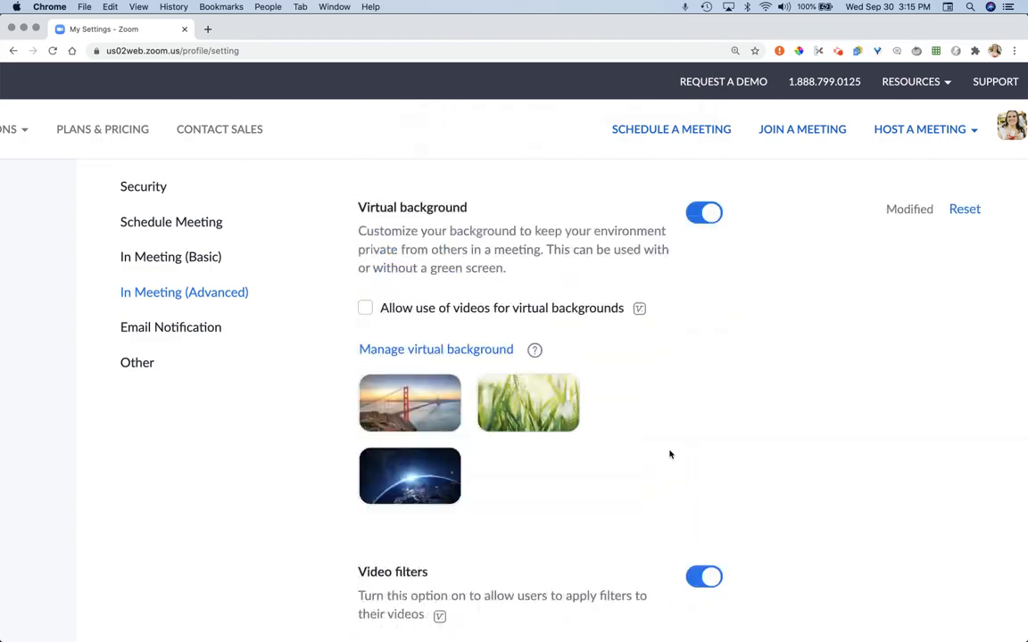
{"action": "scroll", "coordinate": [670, 455], "scroll_direction": "up", "scroll_amount": 10}
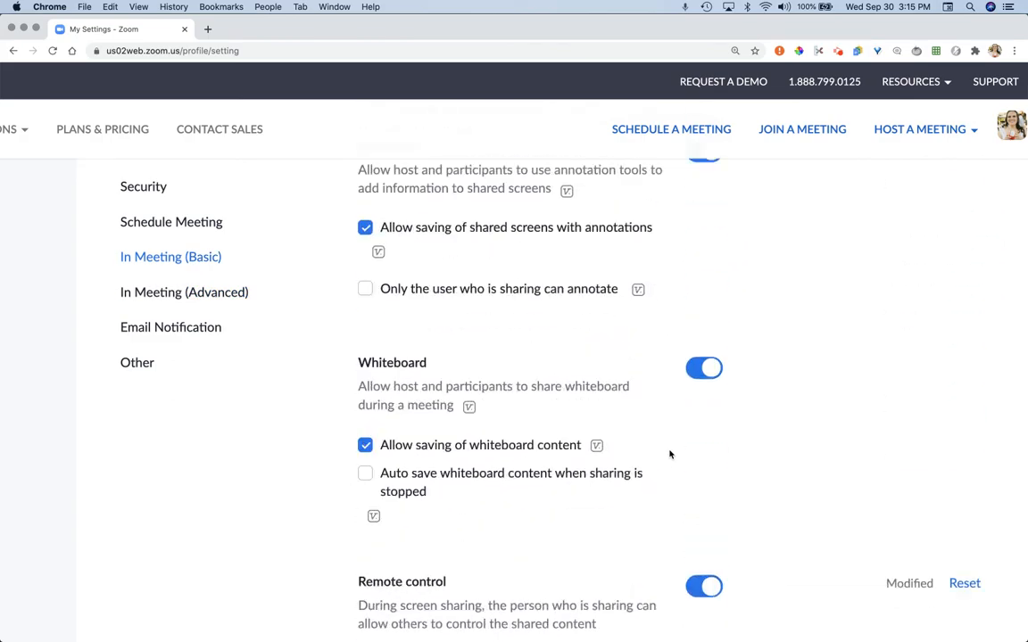
{"action": "scroll", "coordinate": [670, 455], "scroll_direction": "down", "scroll_amount": 15}
{"action": "scroll", "coordinate": [670, 456], "scroll_direction": "down", "scroll_amount": 5}
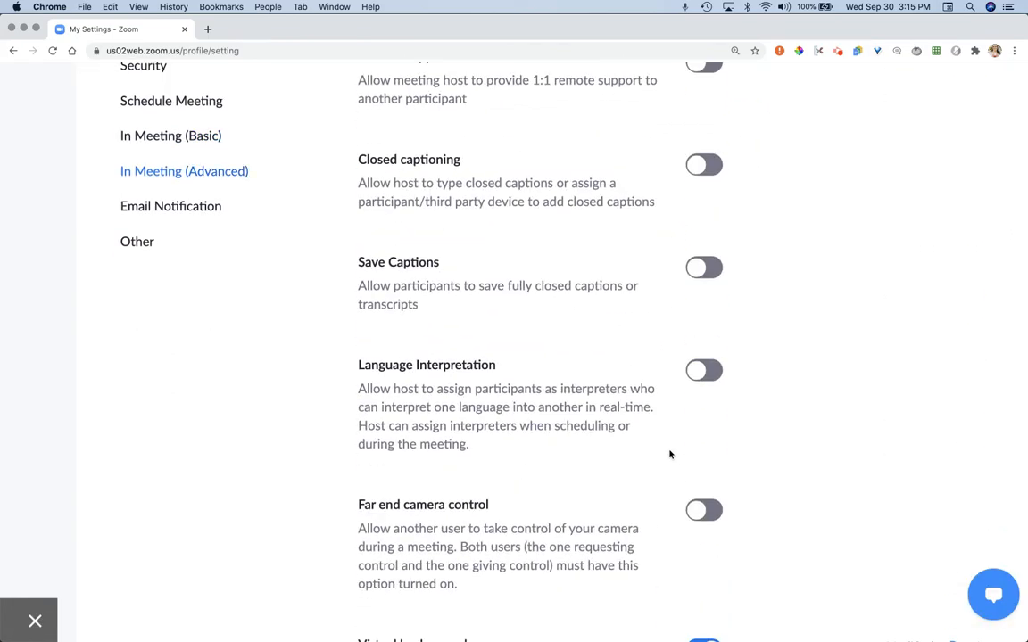
{"action": "scroll", "coordinate": [670, 456], "scroll_direction": "down", "scroll_amount": 10}
{"action": "scroll", "coordinate": [670, 455], "scroll_direction": "up", "scroll_amount": 4}
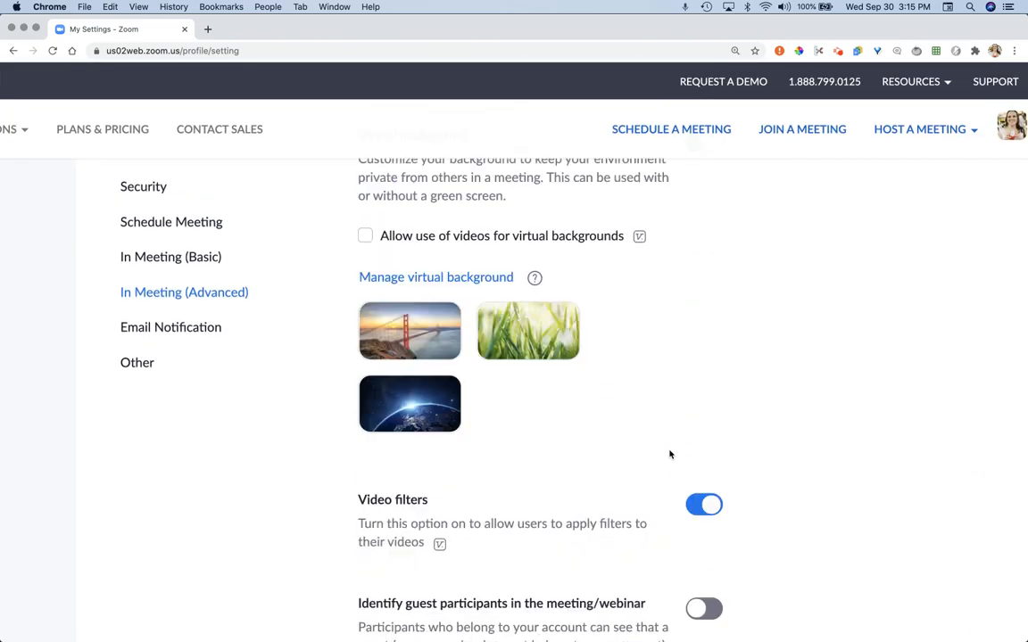
{"action": "scroll", "coordinate": [670, 428], "scroll_direction": "up", "scroll_amount": 1}
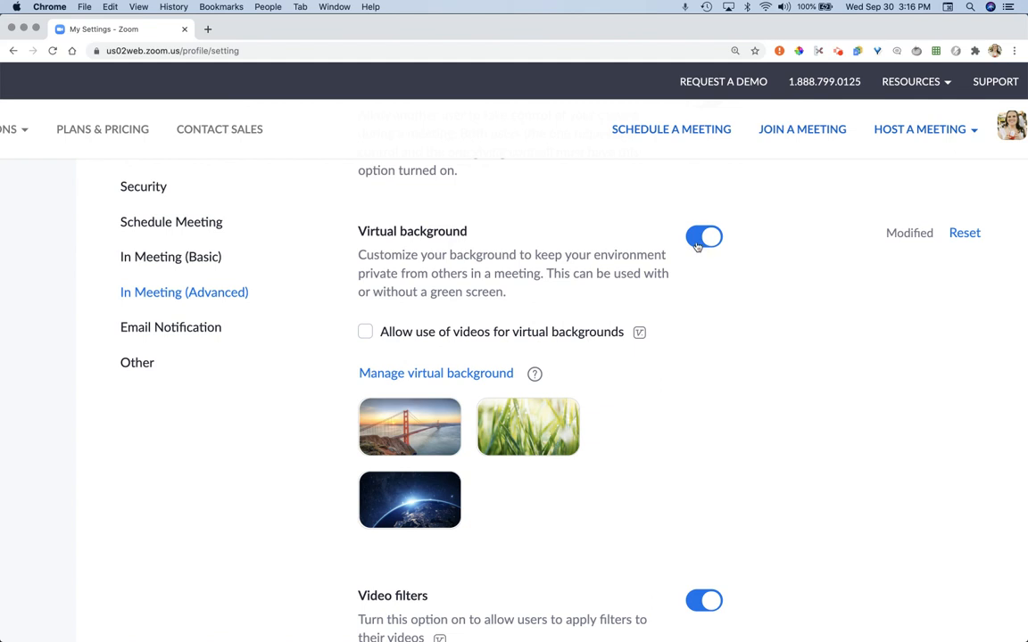
{"action": "scroll", "coordinate": [696, 245], "scroll_direction": "down", "scroll_amount": 1}
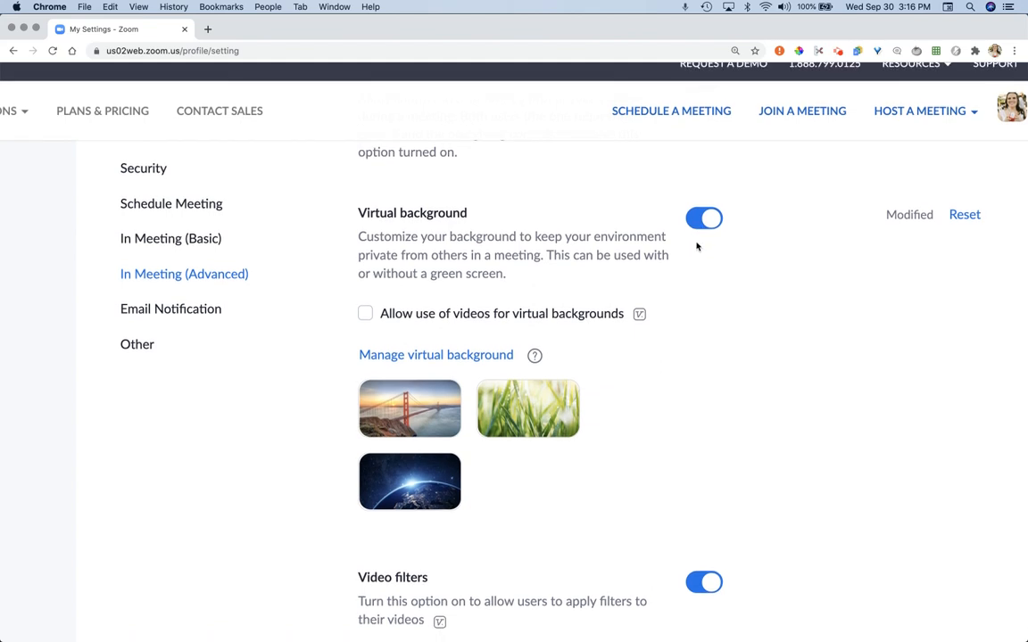